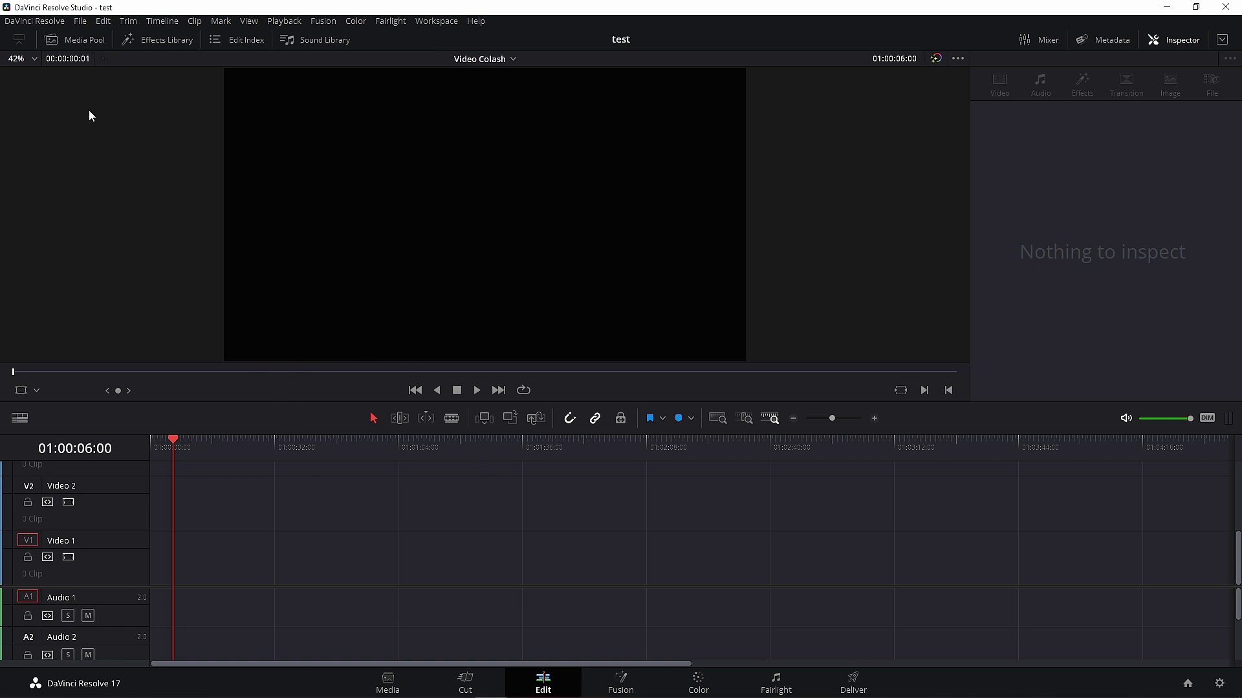
From the Media Pool, place the video of beach video.mp4 on Video 1.
click(91, 37)
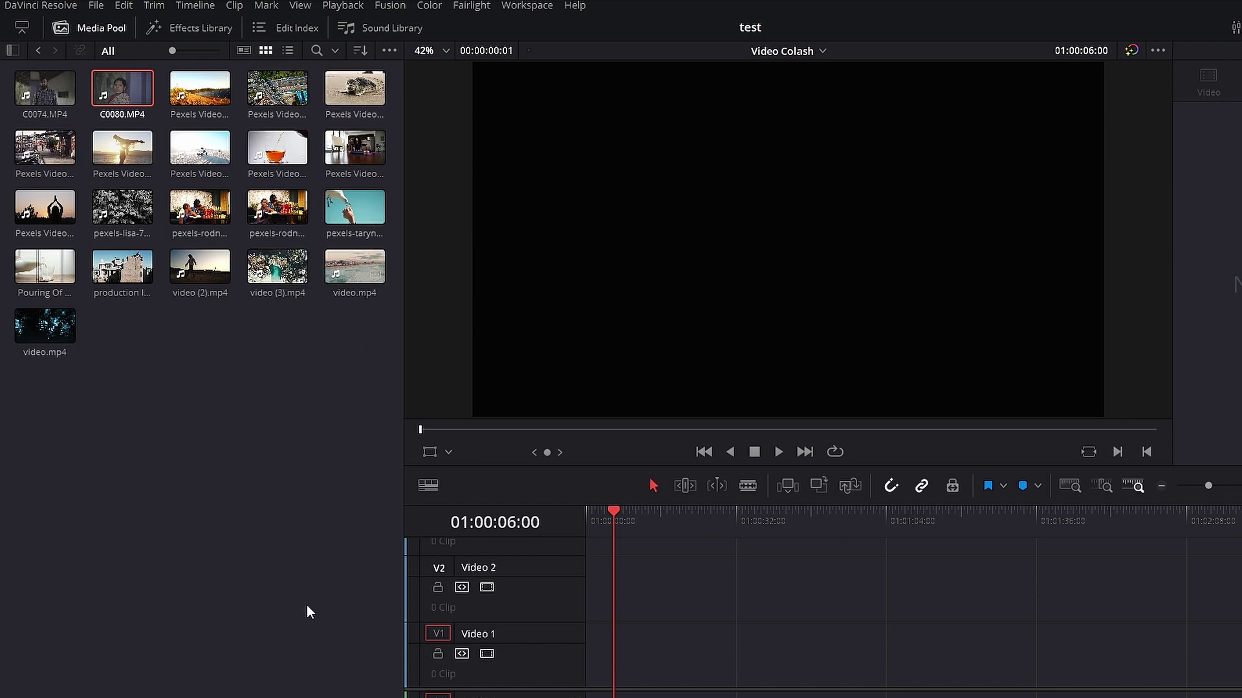
double_click(340, 267)
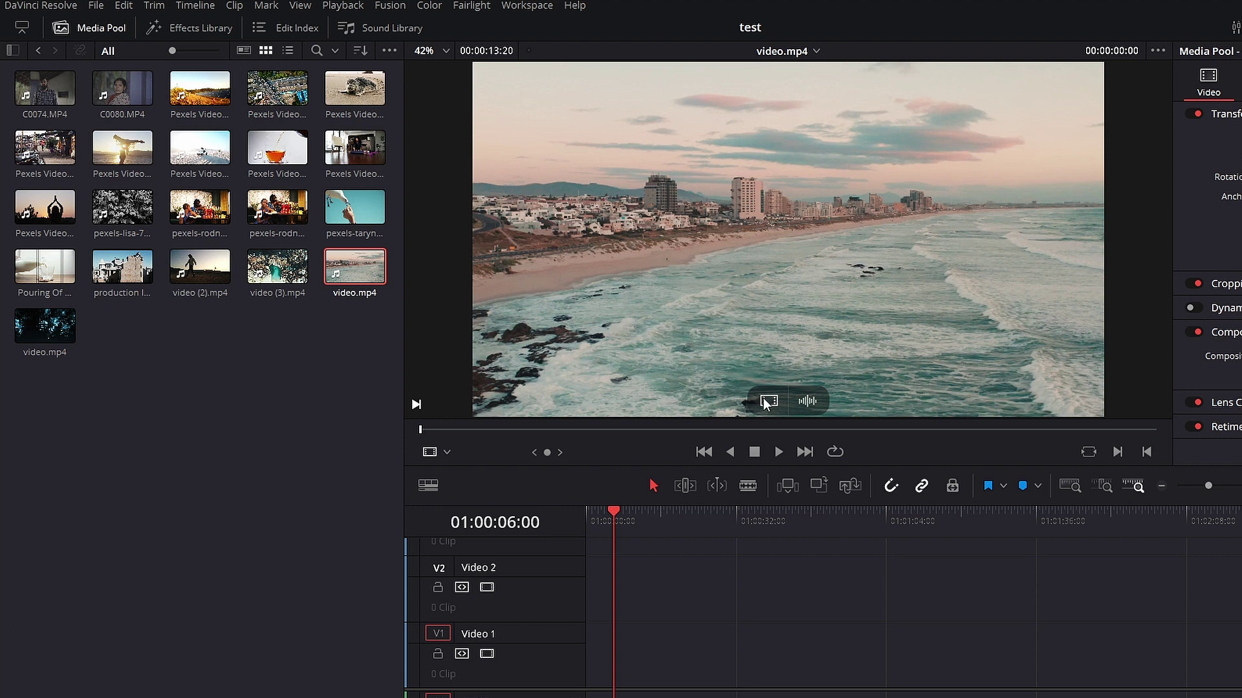
drag(765, 403, 586, 677)
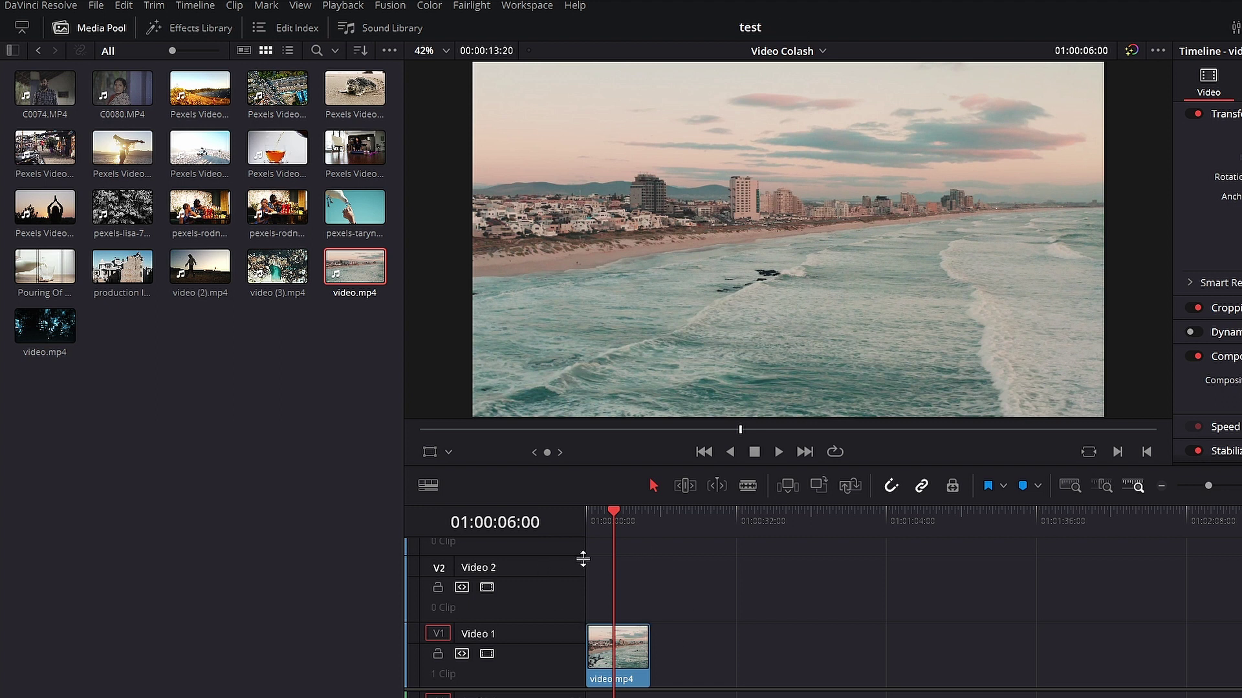
Stack C0074.MP4's video on Video 2 and C0080.MP4's video on Video 3.
click(44, 88)
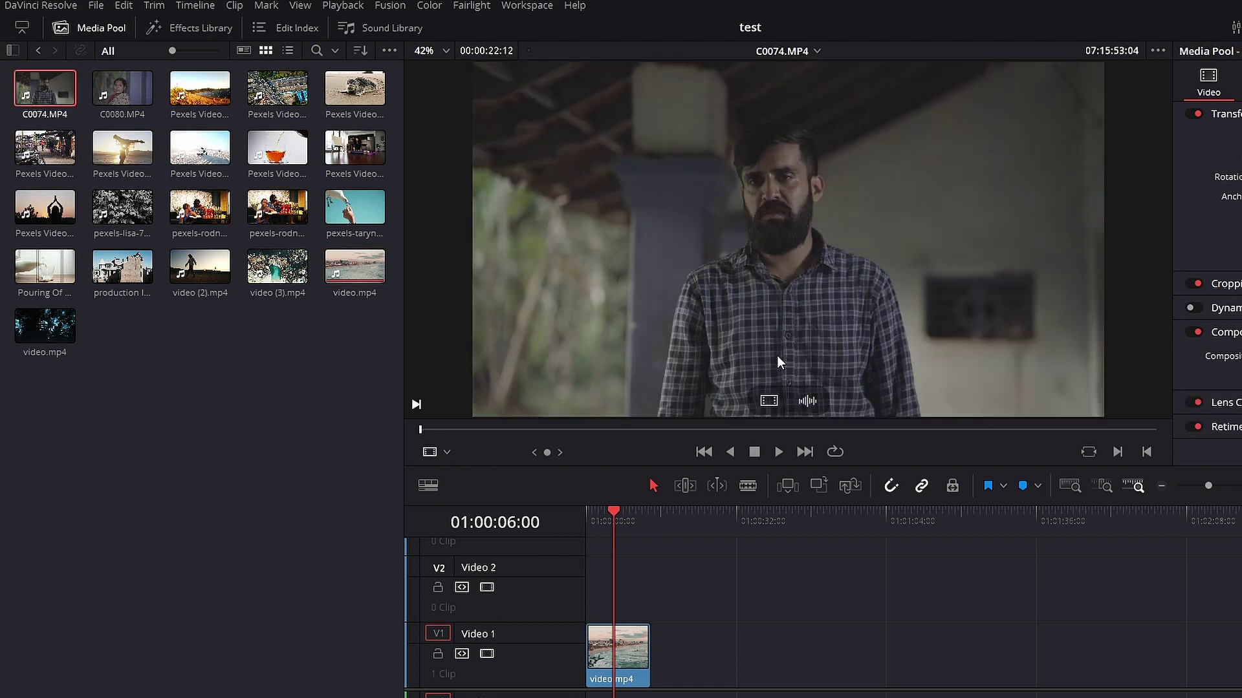
mouse_move(768, 400)
mouse_down()
mouse_move(632, 620)
mouse_move(610, 621)
mouse_up()
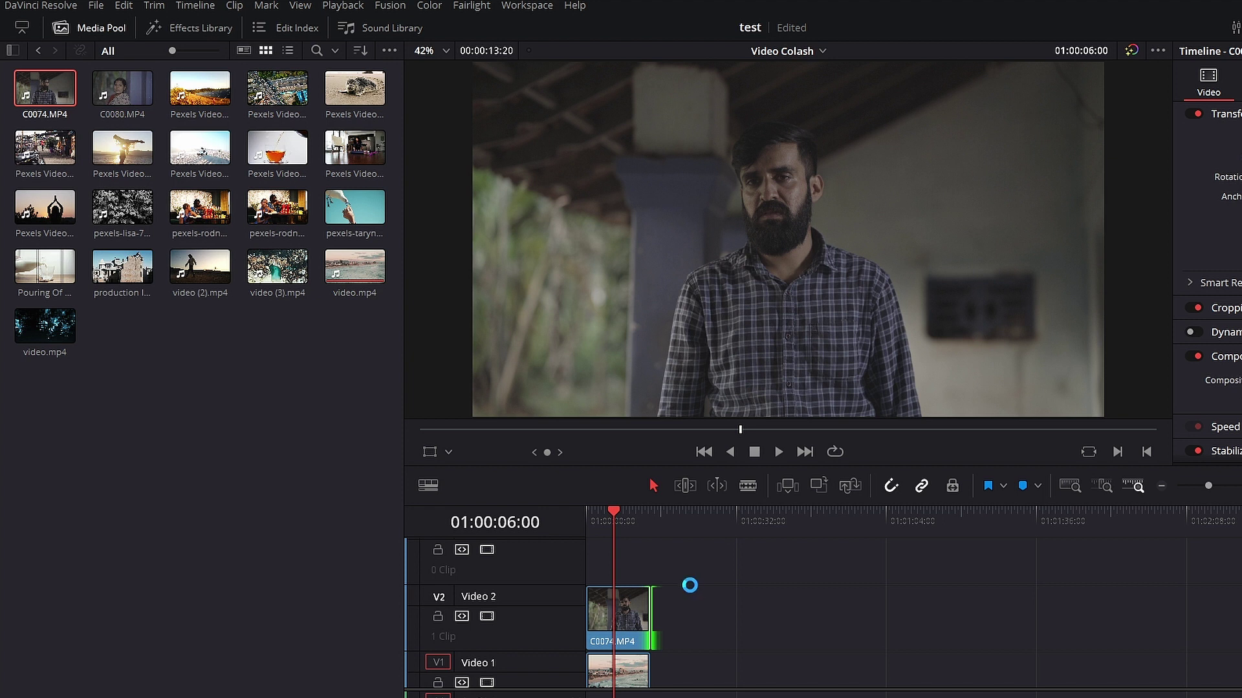
click(122, 83)
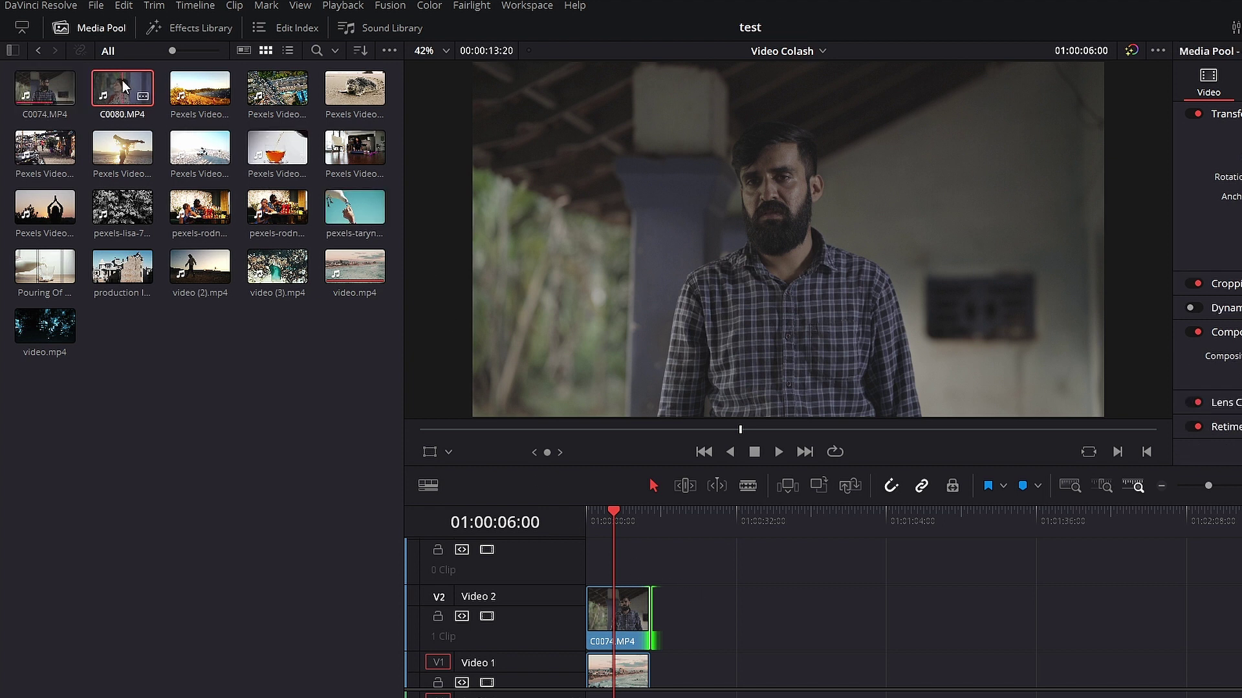
double_click(117, 75)
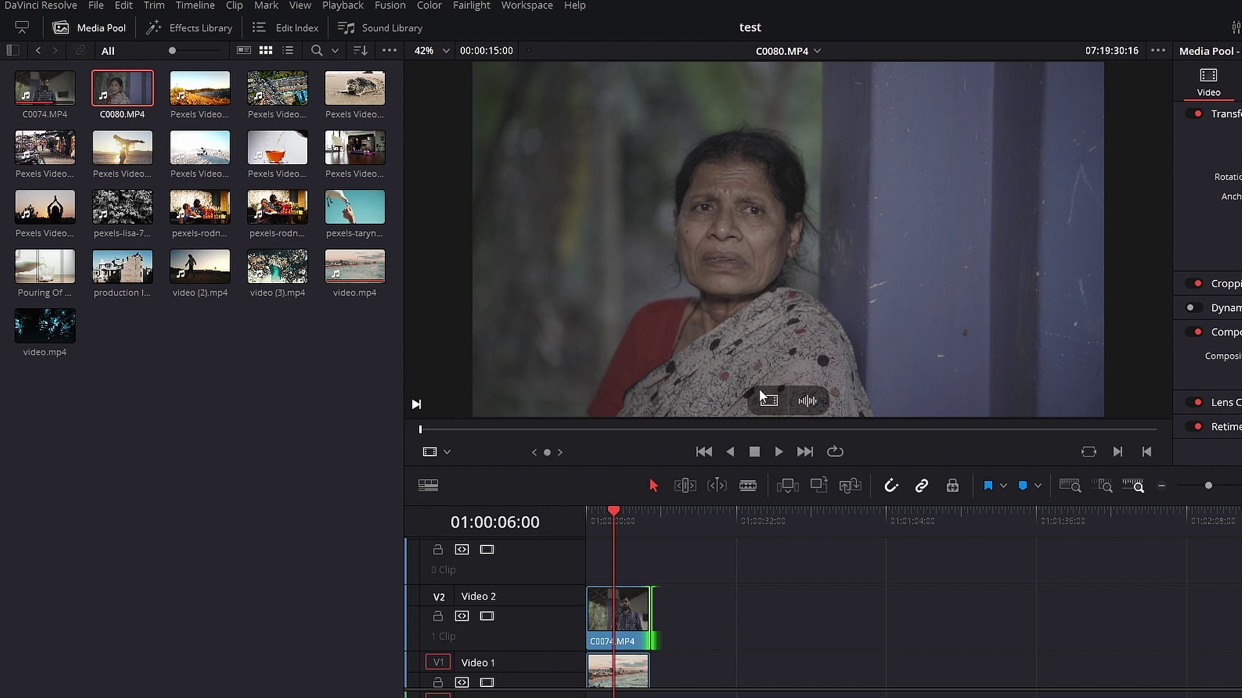
mouse_move(761, 396)
mouse_down()
mouse_move(727, 569)
mouse_move(619, 565)
mouse_up()
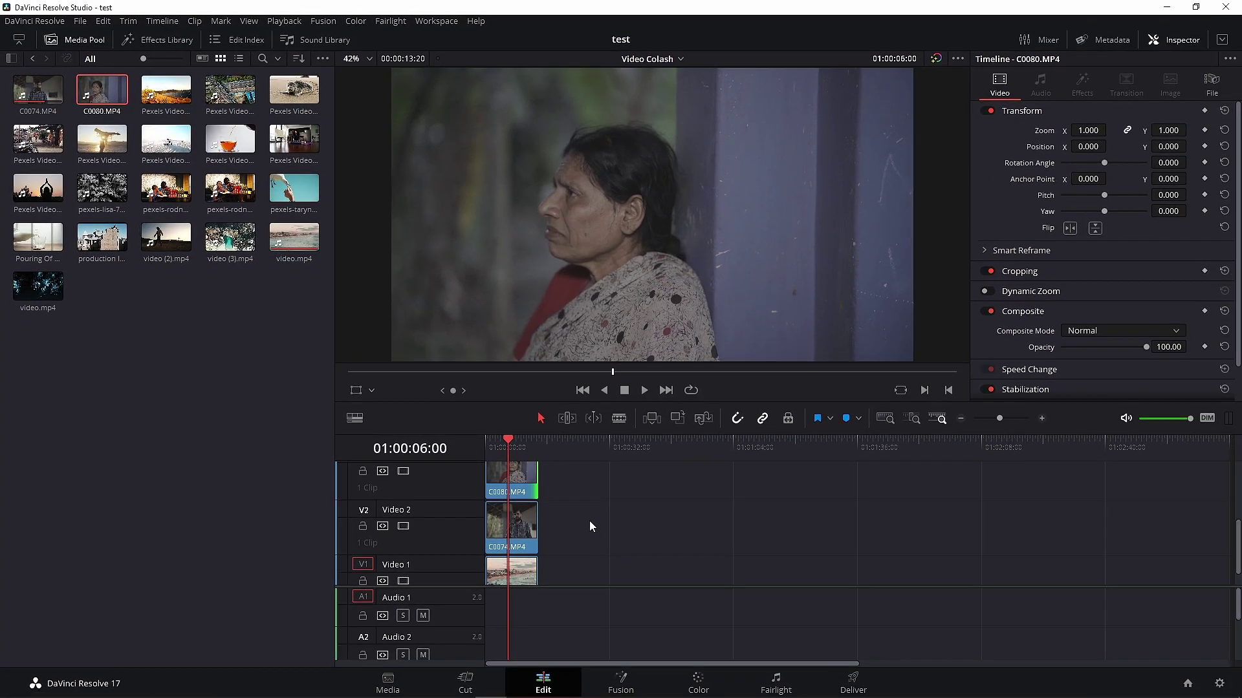
Disable Video 3 to hide C0080.MP4, then select the C0074 clip on Video 2.
scroll(590, 521, down, 1)
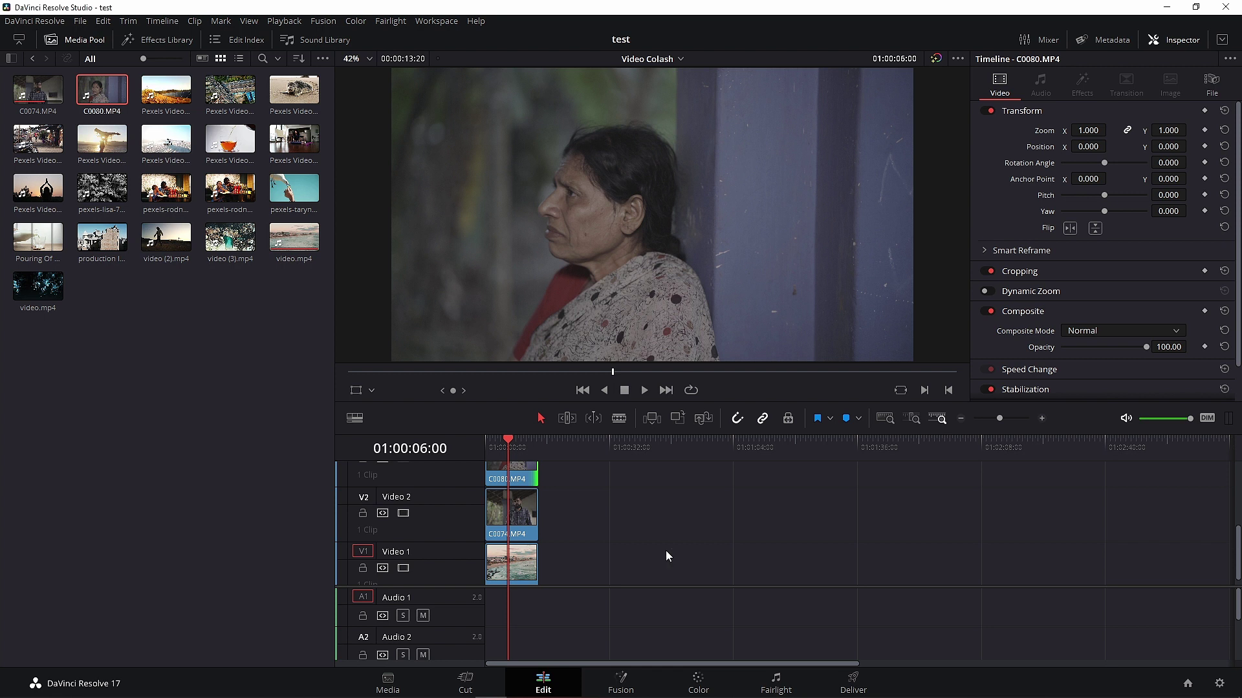
scroll(634, 520, up, 2)
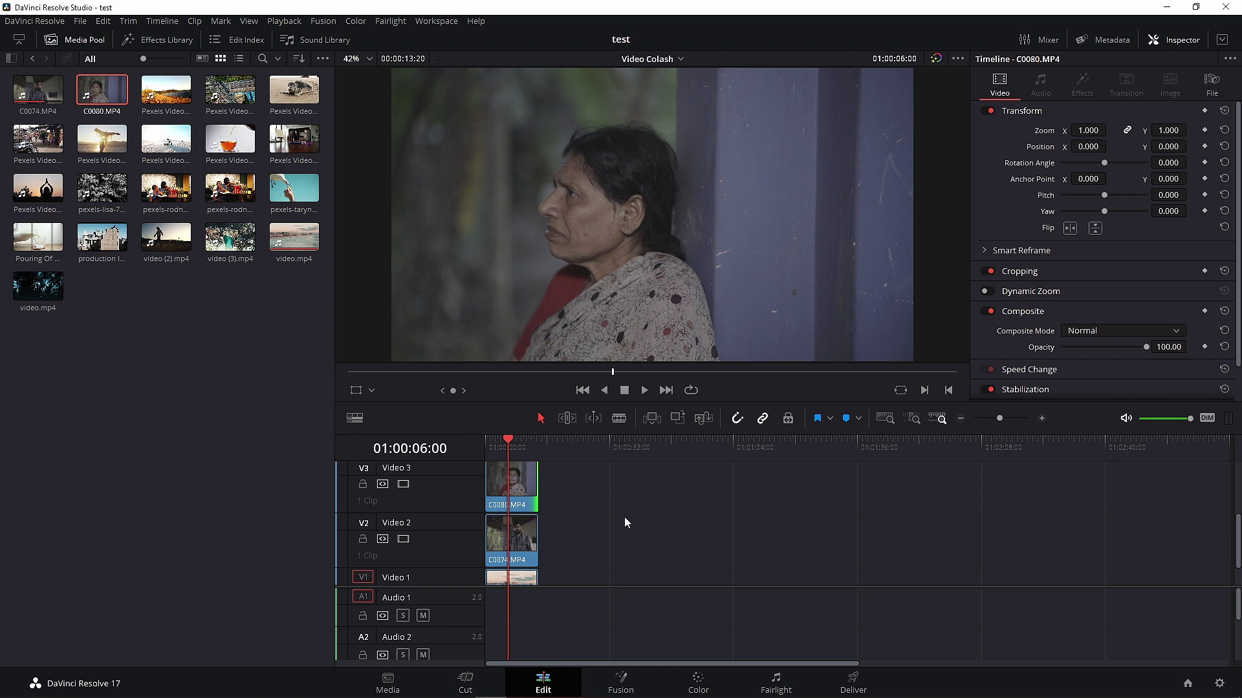
click(516, 482)
click(403, 485)
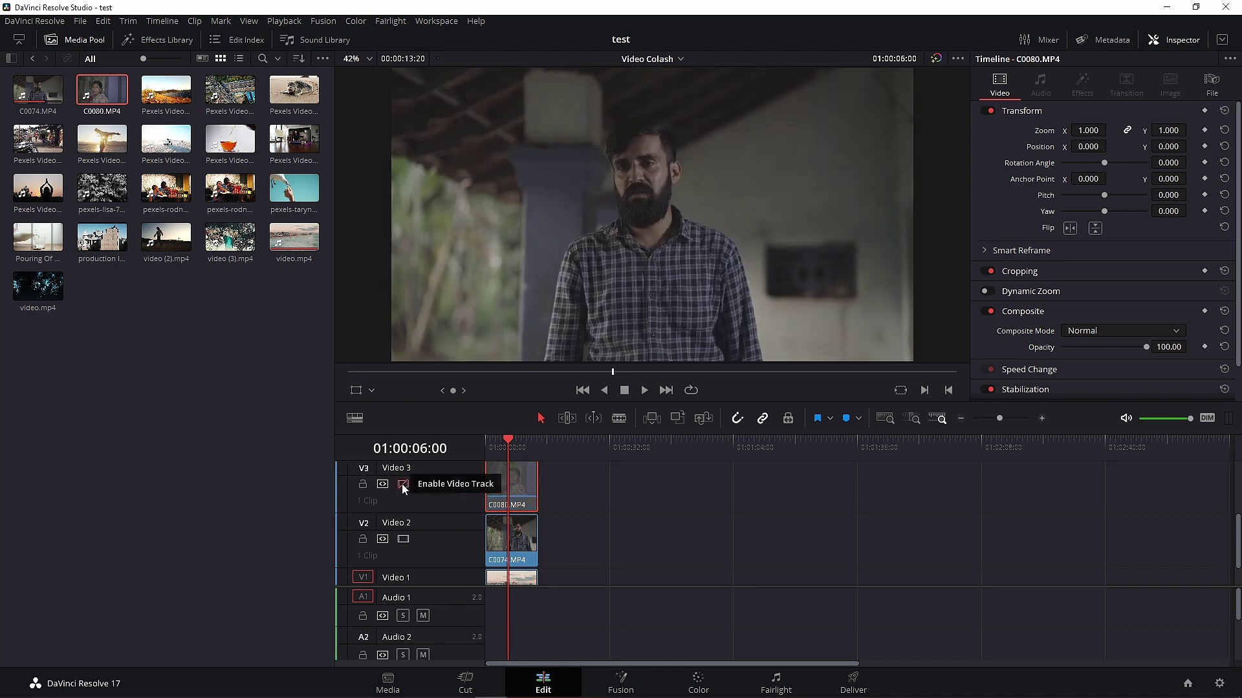
click(523, 547)
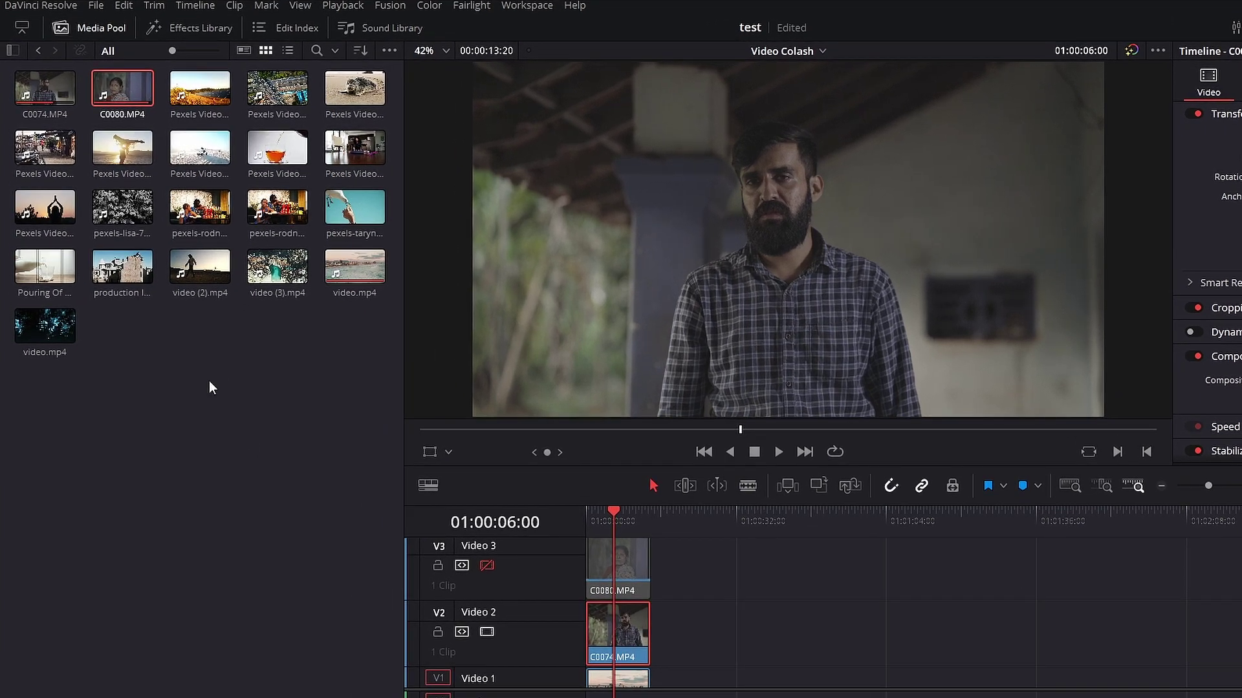
Search Open FX for 'video' and drop Video Collage onto the C0074 clip on Video 2.
click(204, 29)
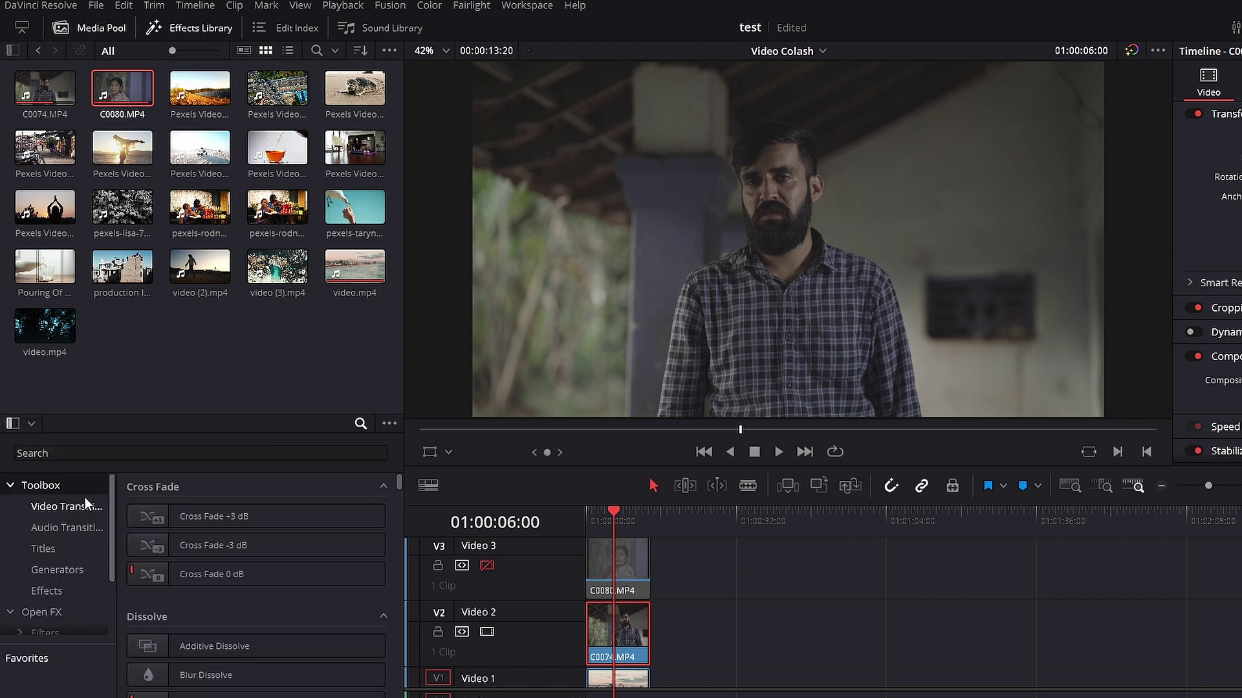
click(45, 615)
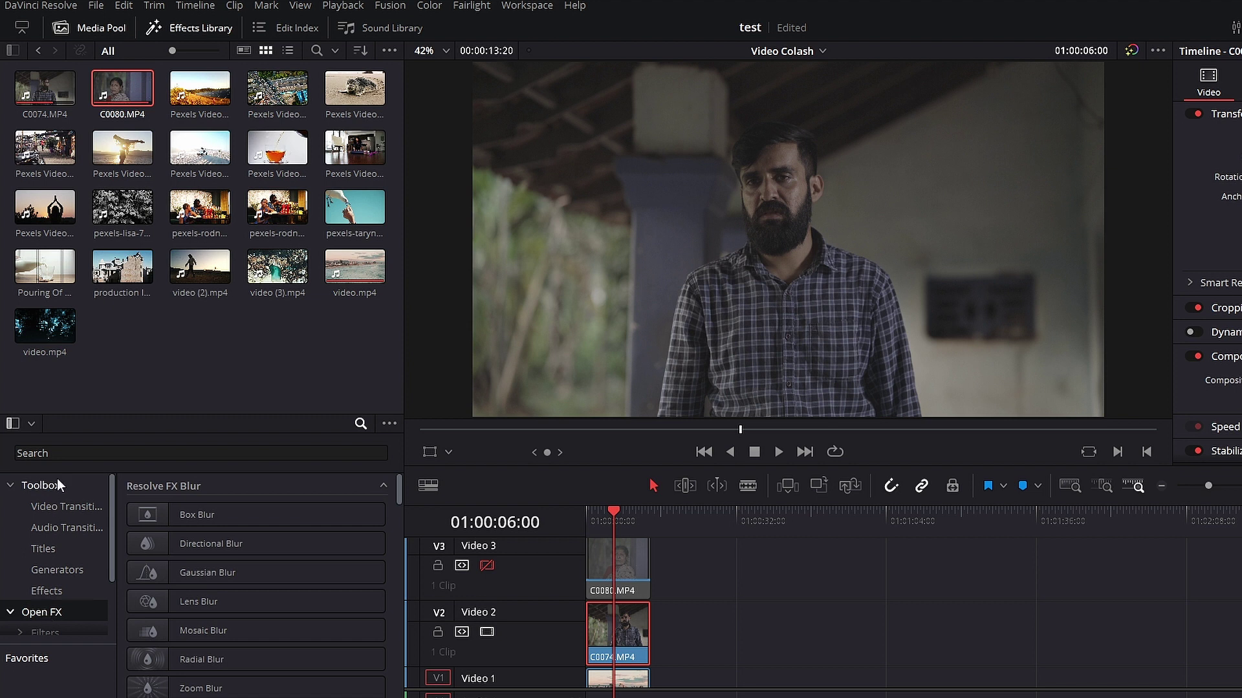
click(66, 452)
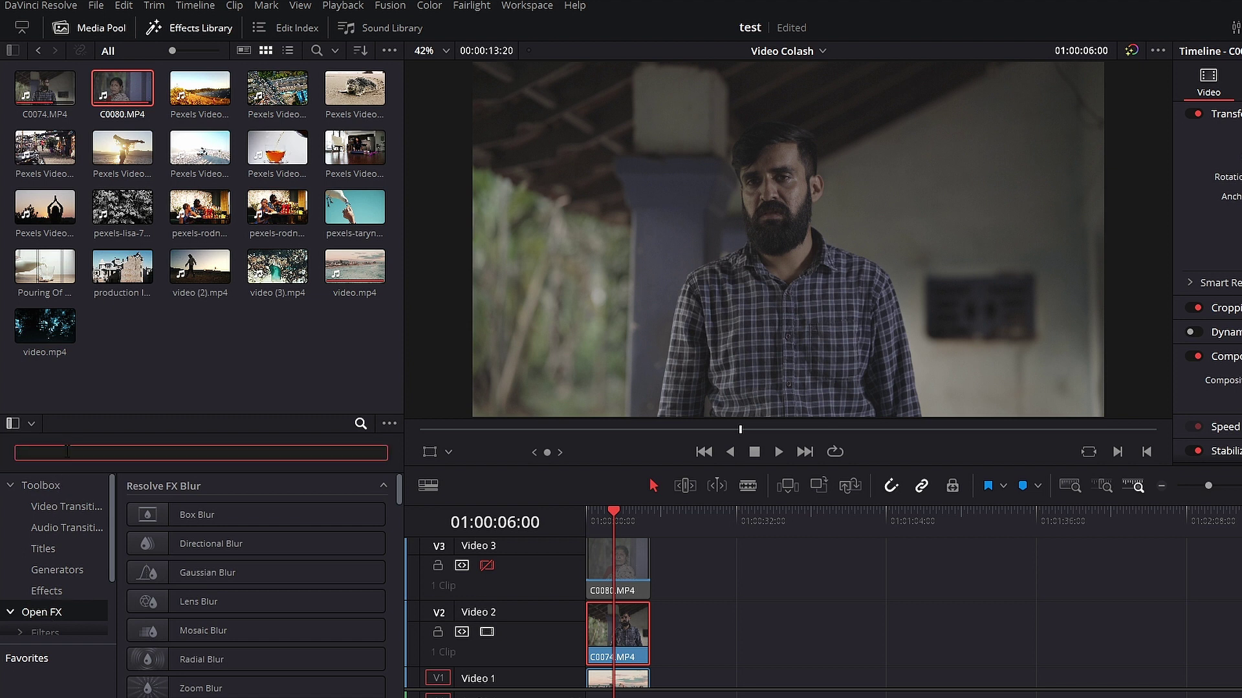
text(vide)
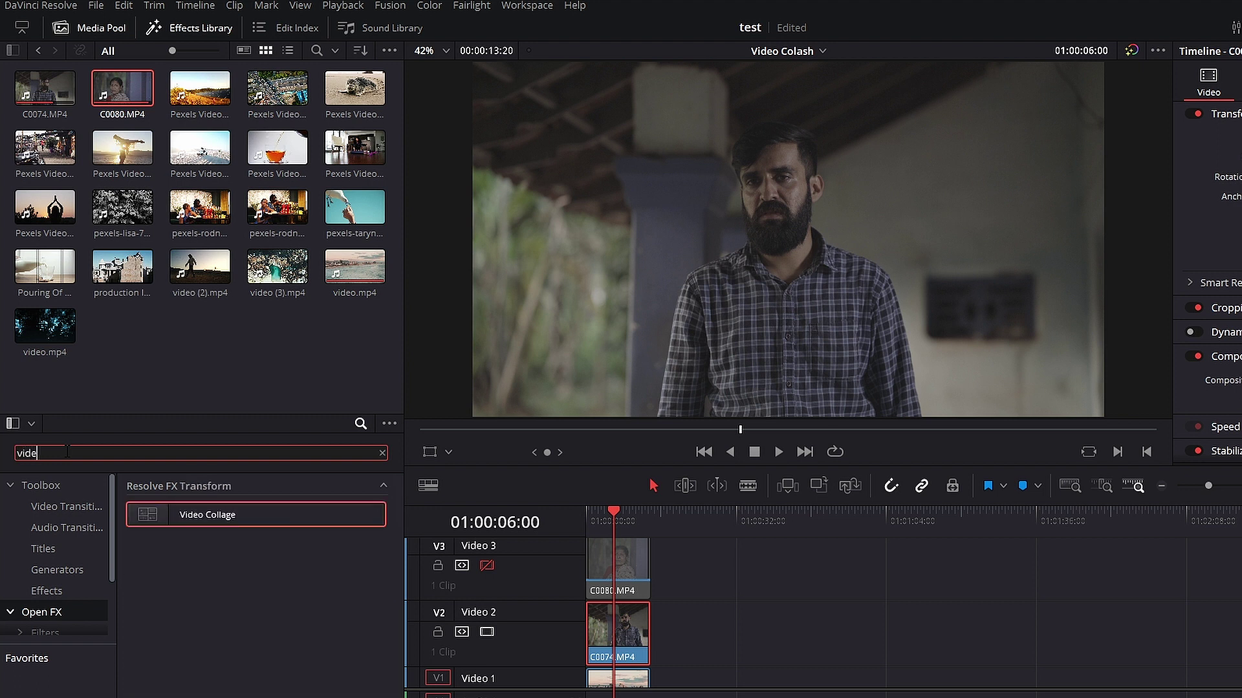
text(o)
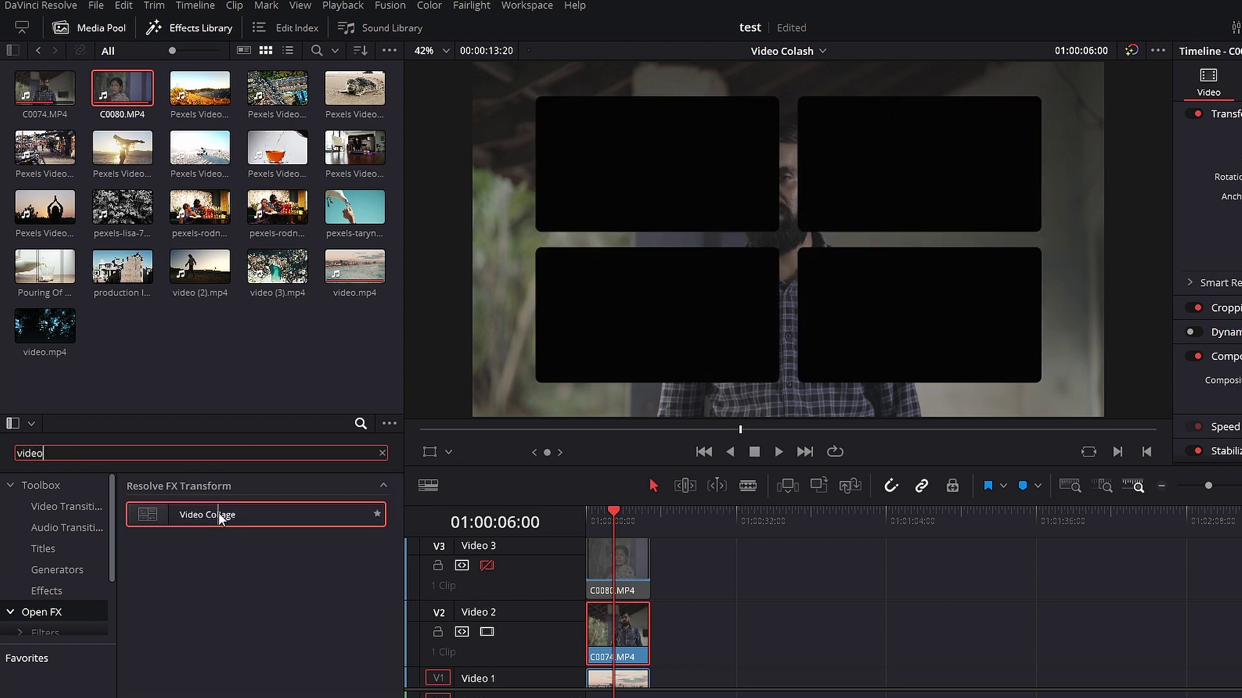
drag(183, 512, 614, 638)
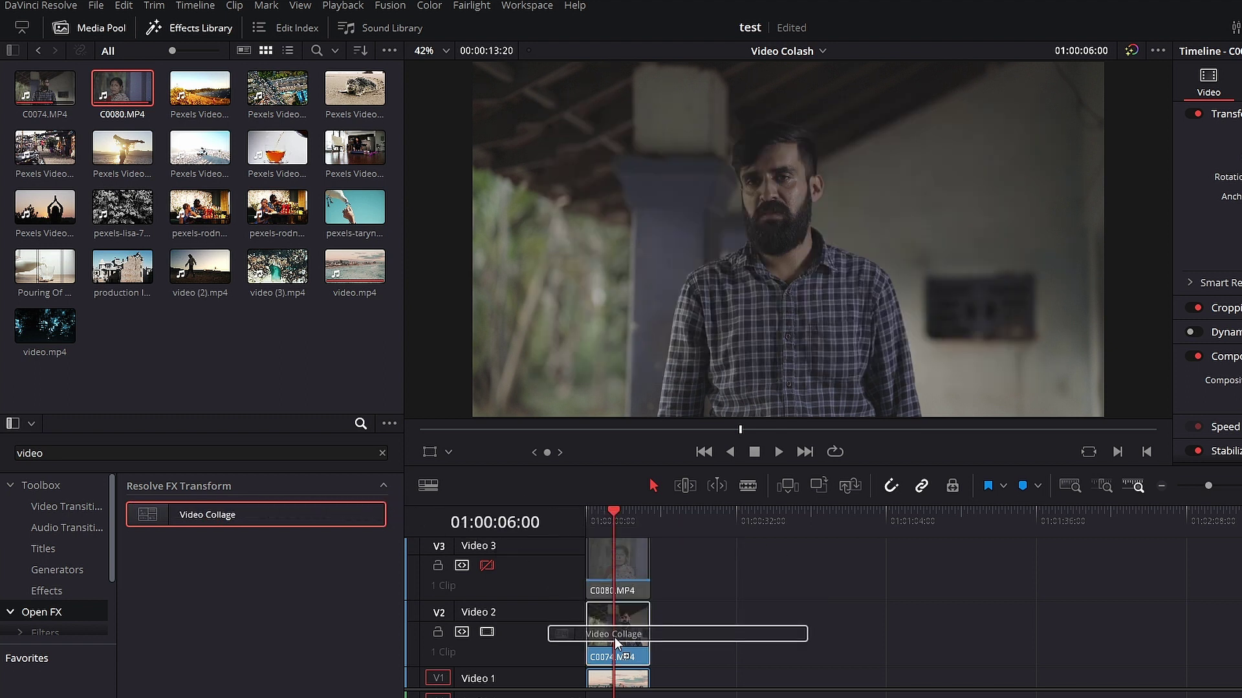
drag(614, 638, 615, 638)
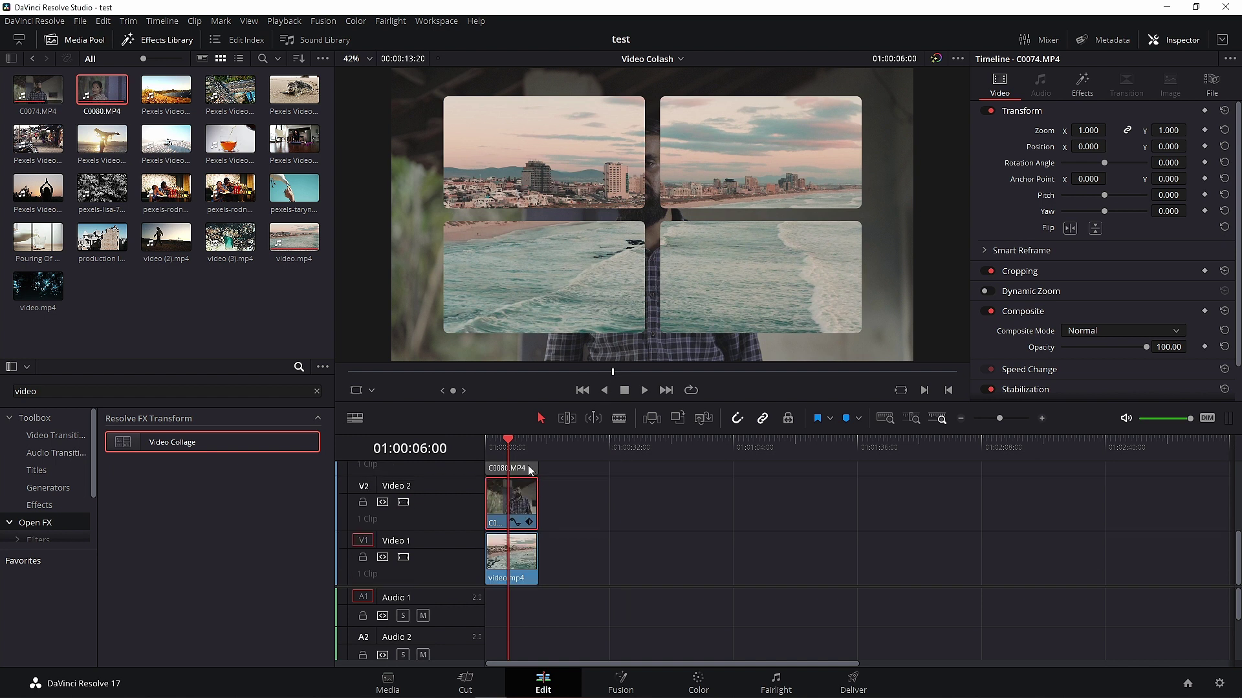
Park the playhead at 01:00:05:12 and show C0074.MP4's Video Collage settings.
key(Home)
drag(494, 449, 506, 449)
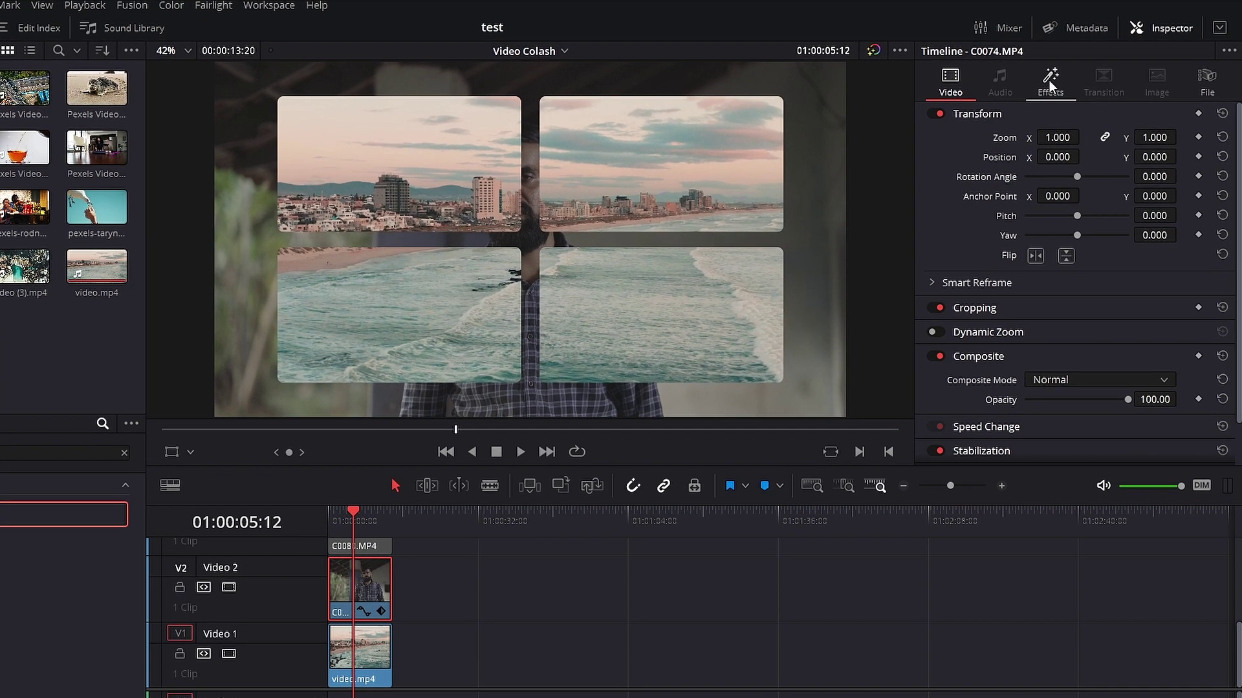
click(1049, 81)
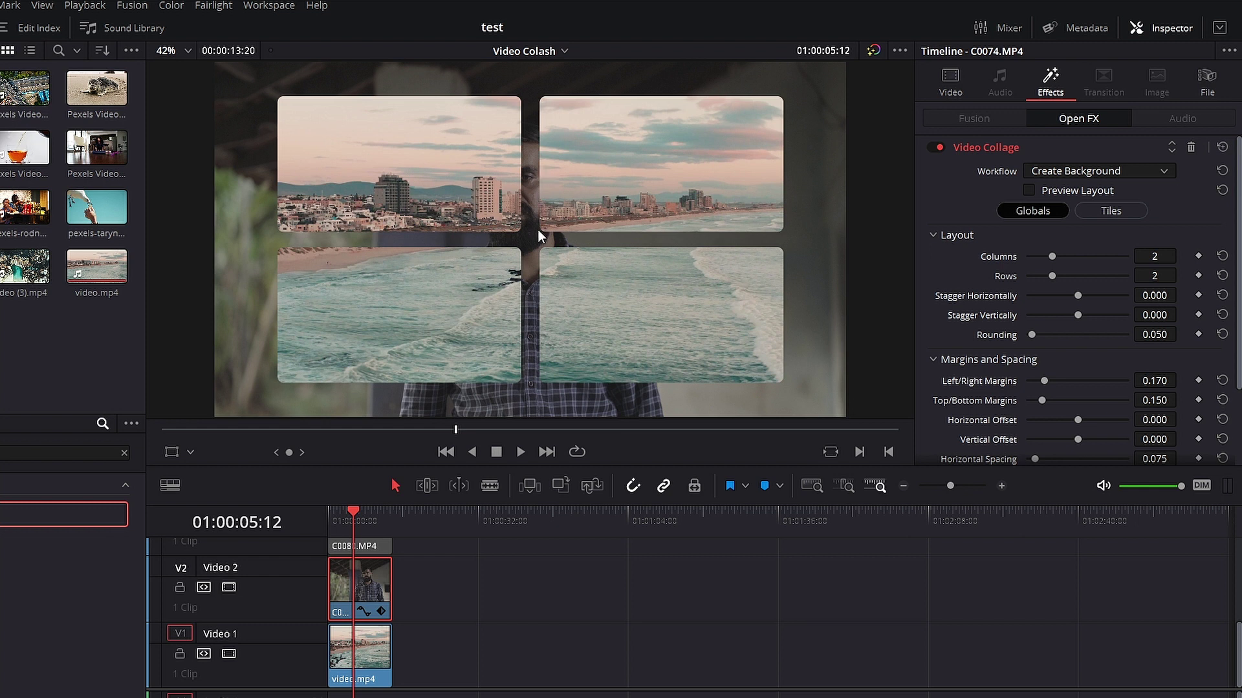
Switch the collage to Create Tile with 1 row and narrower left/right margins.
click(1137, 170)
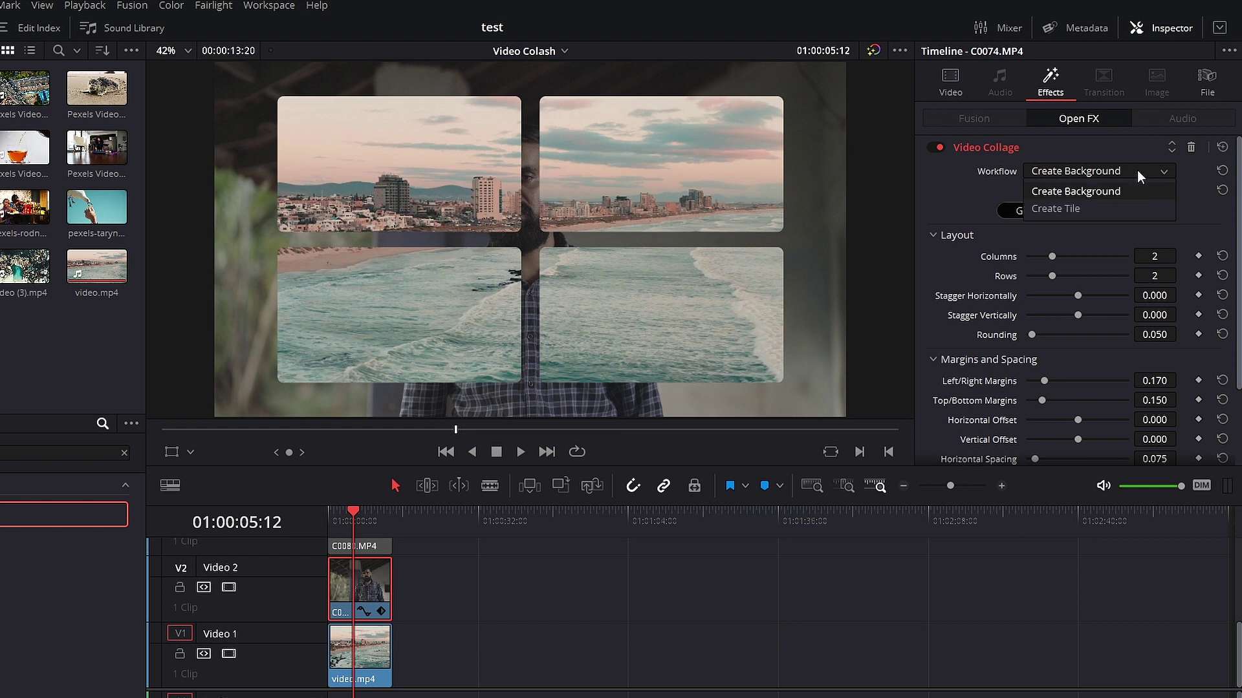
click(1040, 208)
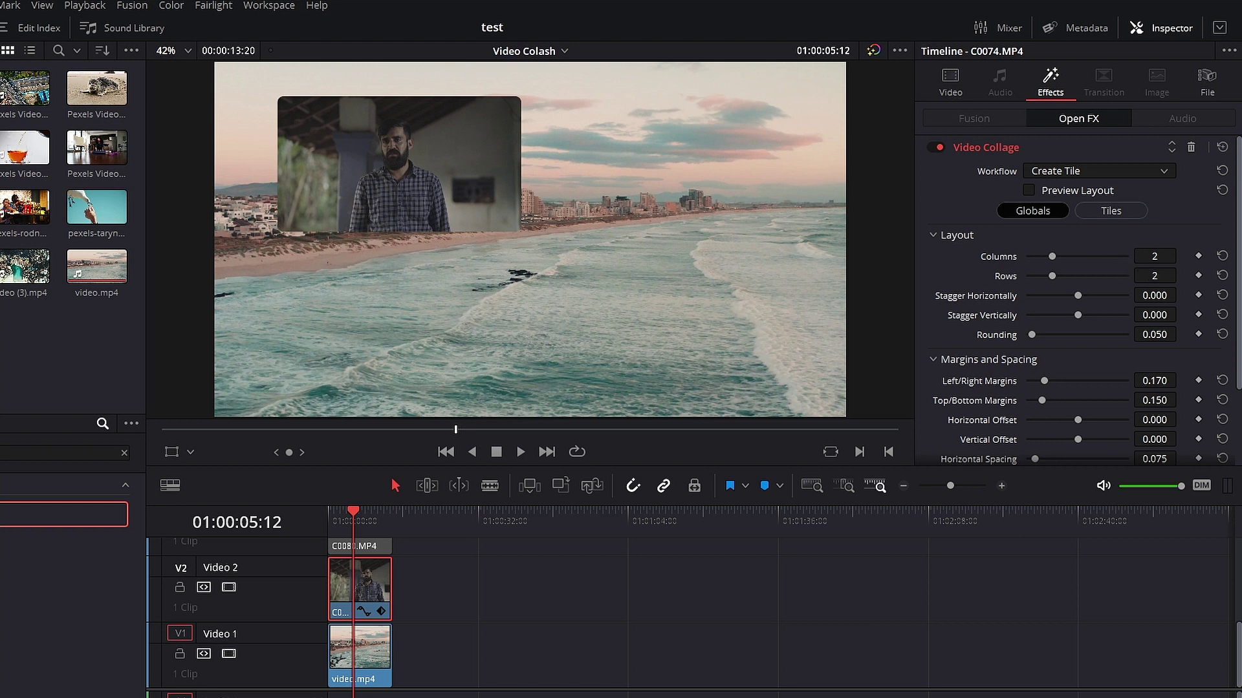
drag(1153, 276, 1152, 276)
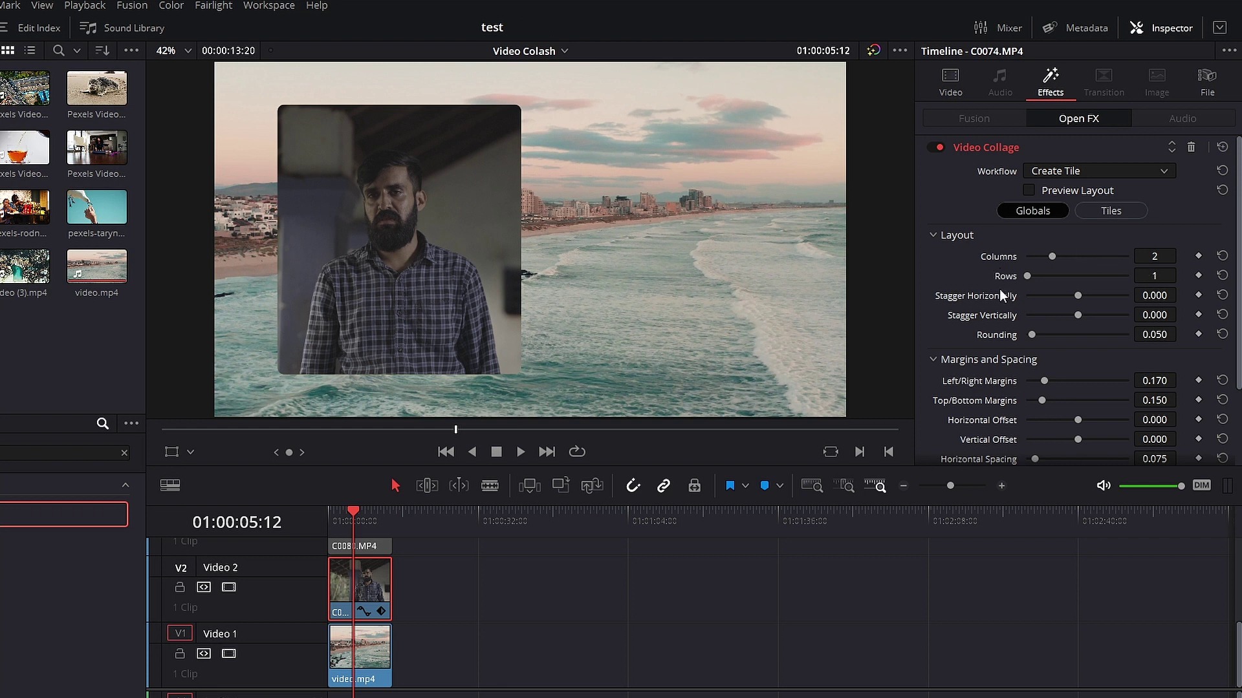
scroll(1001, 379, down, 2)
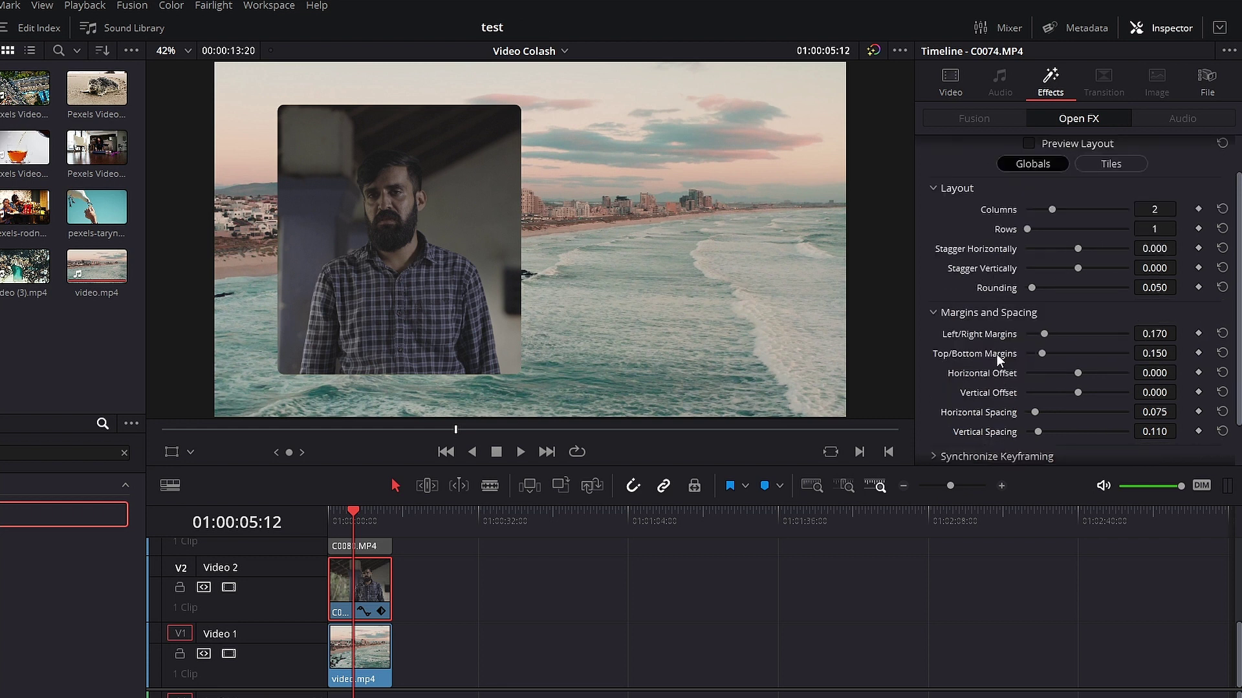
mouse_move(1154, 334)
mouse_down()
mouse_move(1127, 334)
mouse_move(1169, 333)
mouse_up()
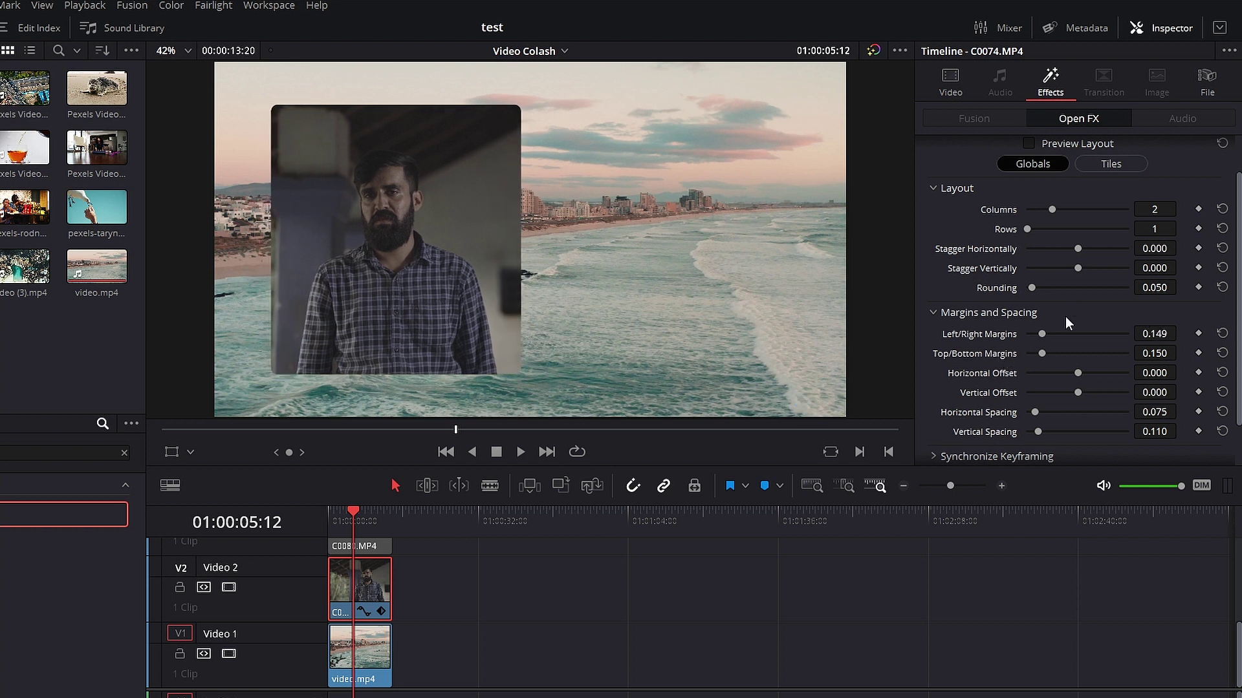
Set the tile's corner rounding to 0.061, save the project, and return to the settings' top.
scroll(1067, 304, down, 2)
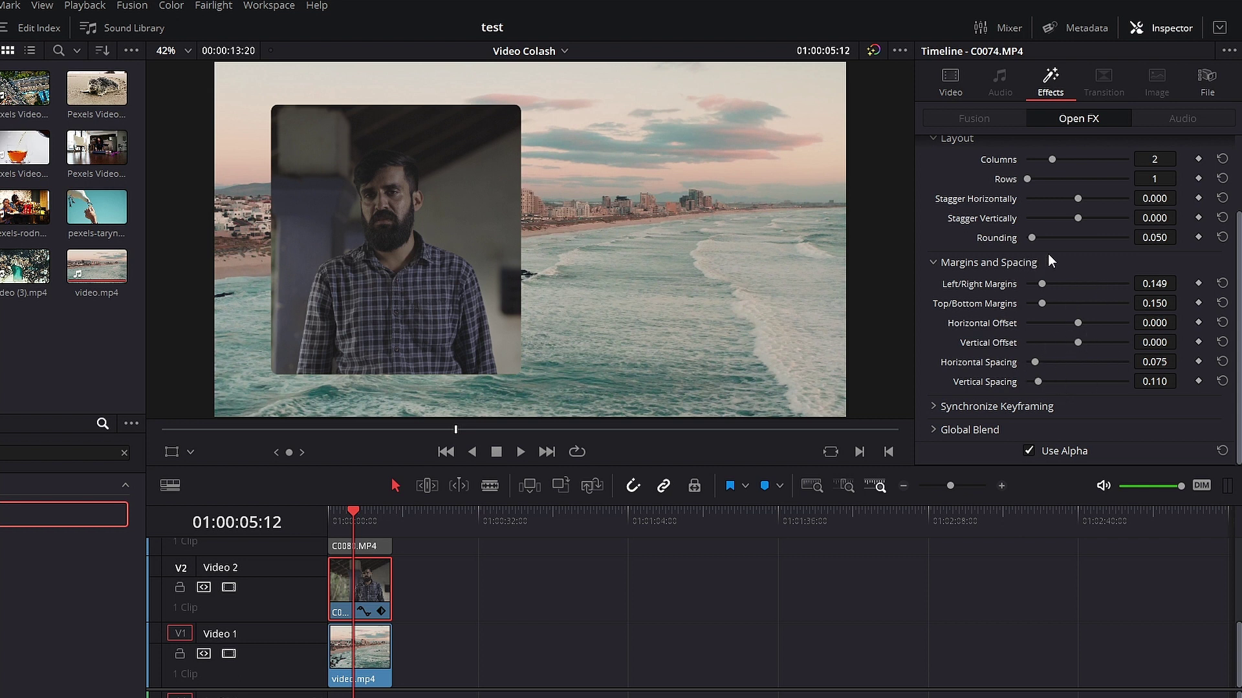
drag(1149, 237, 1132, 237)
drag(1148, 237, 1162, 238)
key(ctrl+s)
click(368, 587)
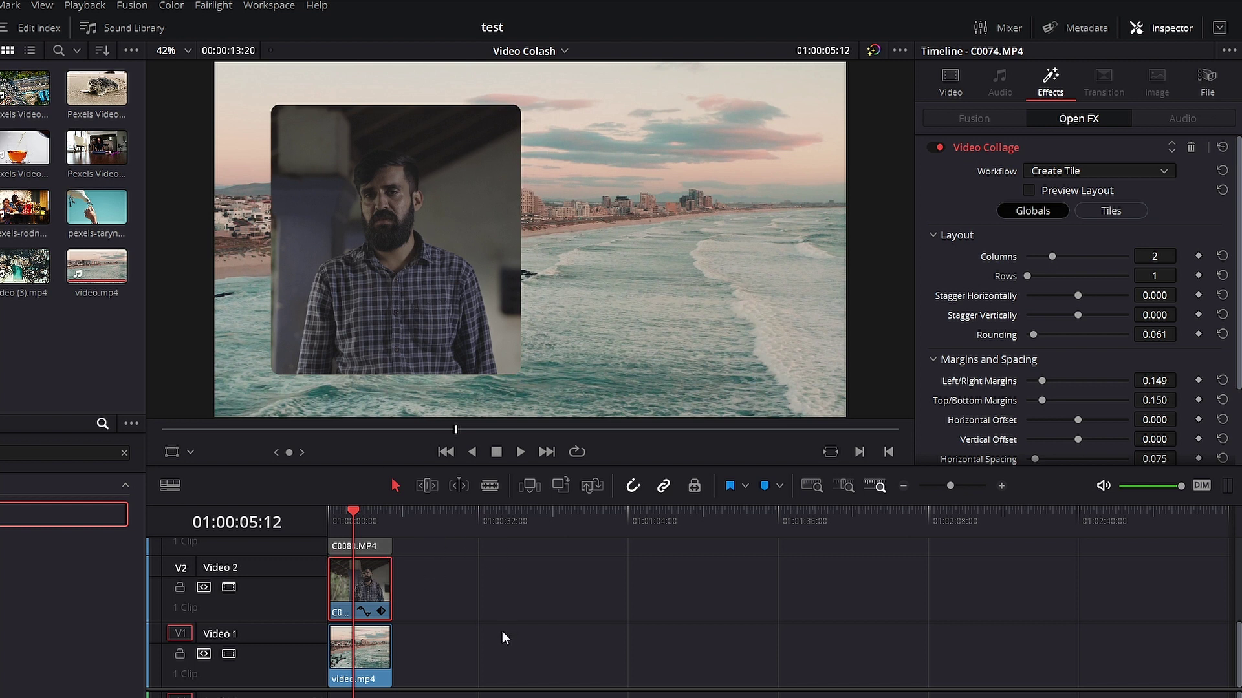
scroll(498, 595, up, 2)
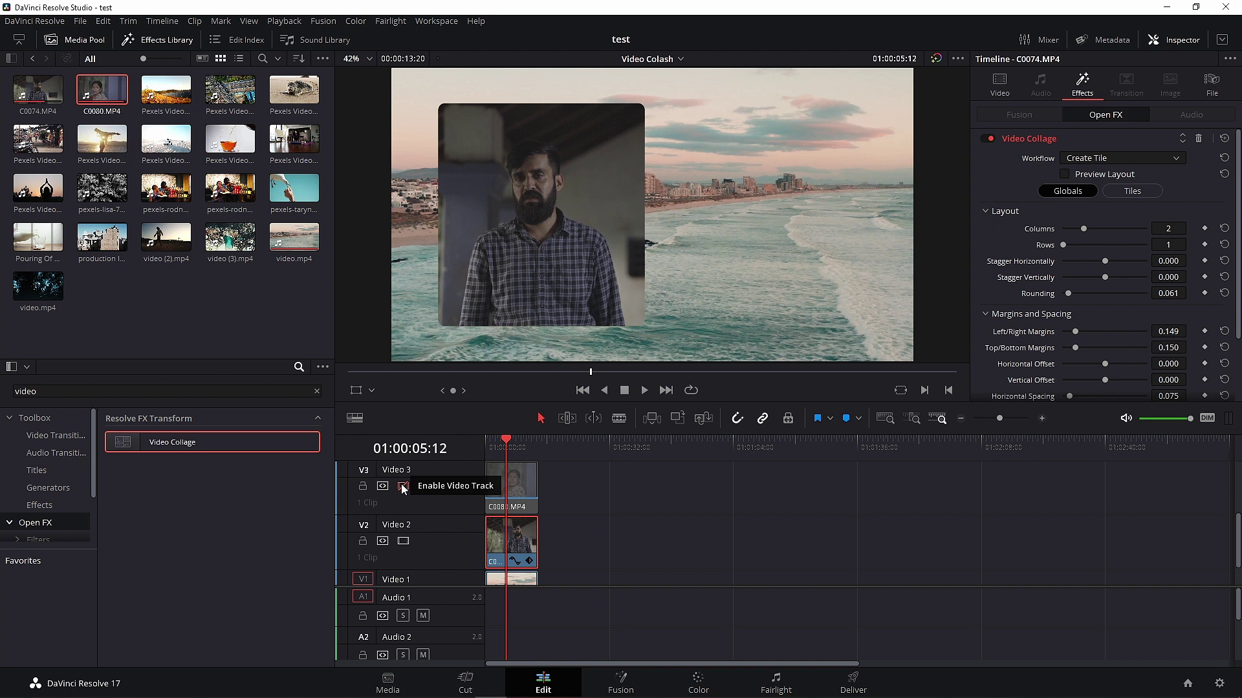
Re-enable Video 3, save, and copy the man's C0074.MP4 clip.
click(402, 487)
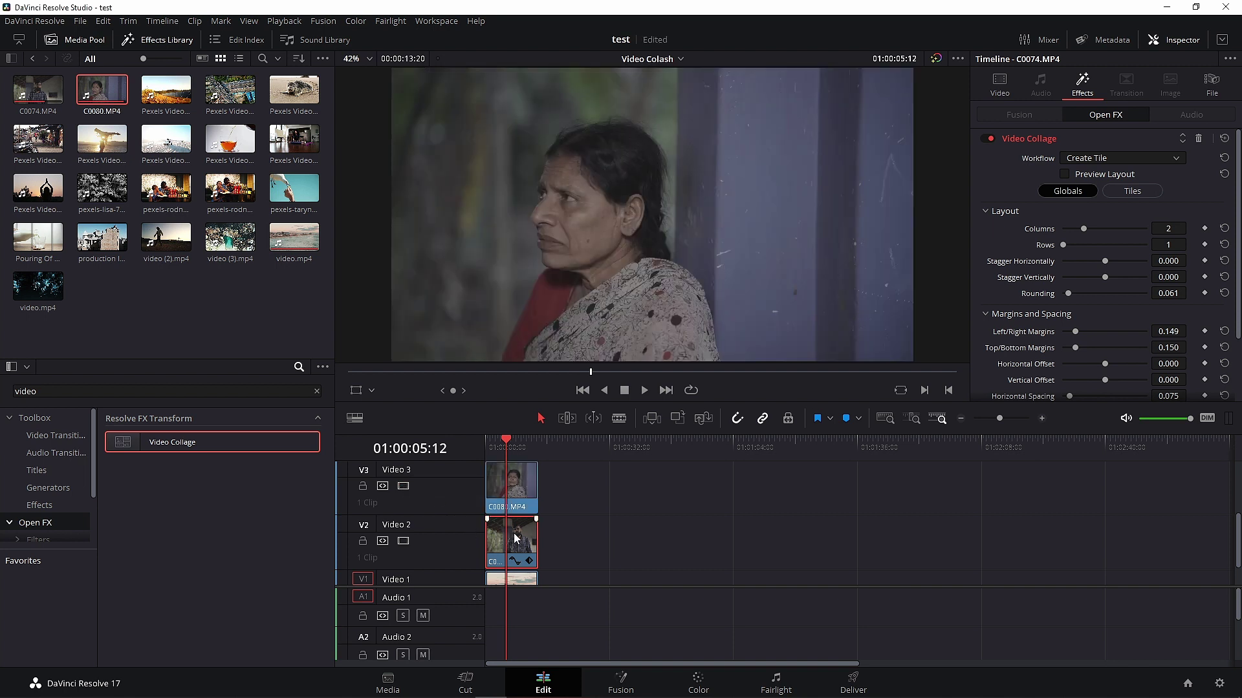
key(ctrl+s)
right_click(516, 538)
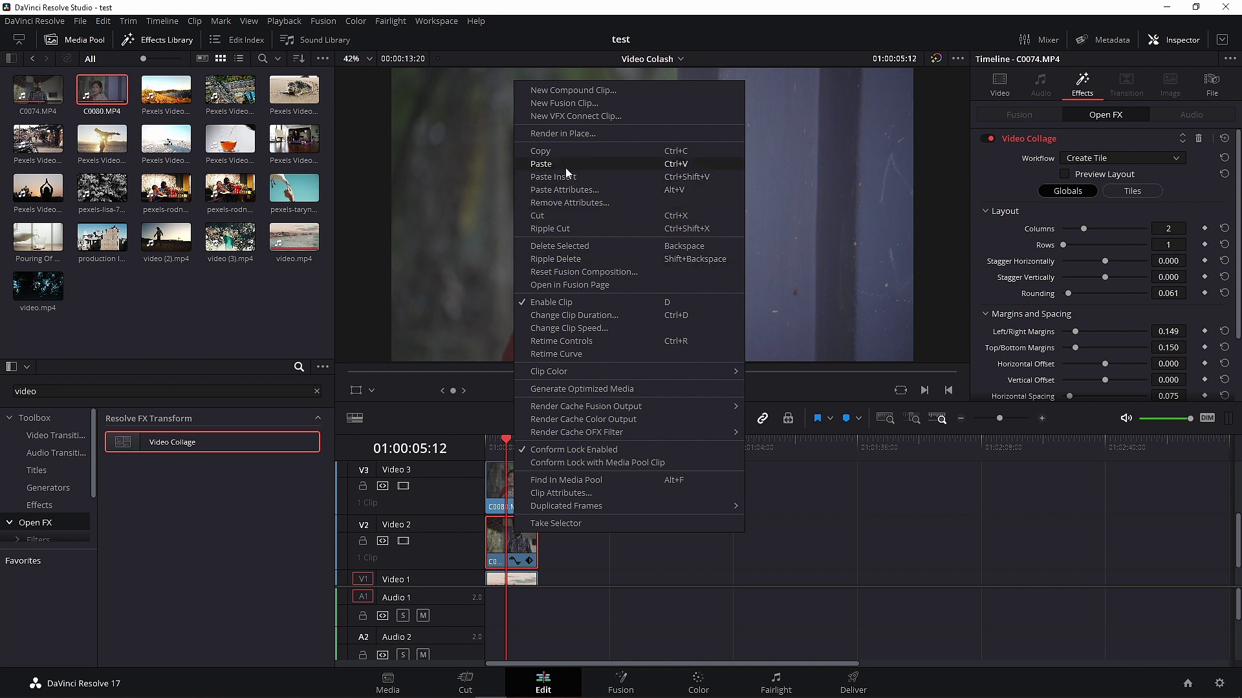
click(558, 148)
Paste only the Plugins attribute onto the woman's C0080.MP4 clip on V3.
click(523, 487)
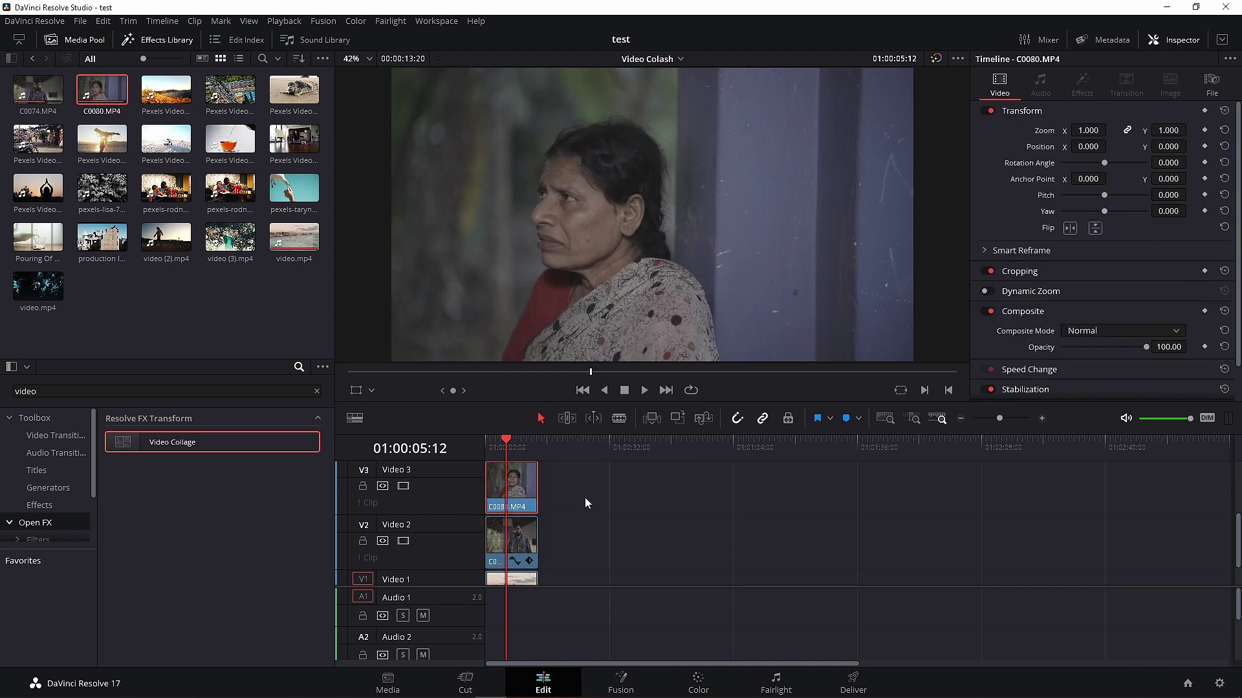
right_click(518, 481)
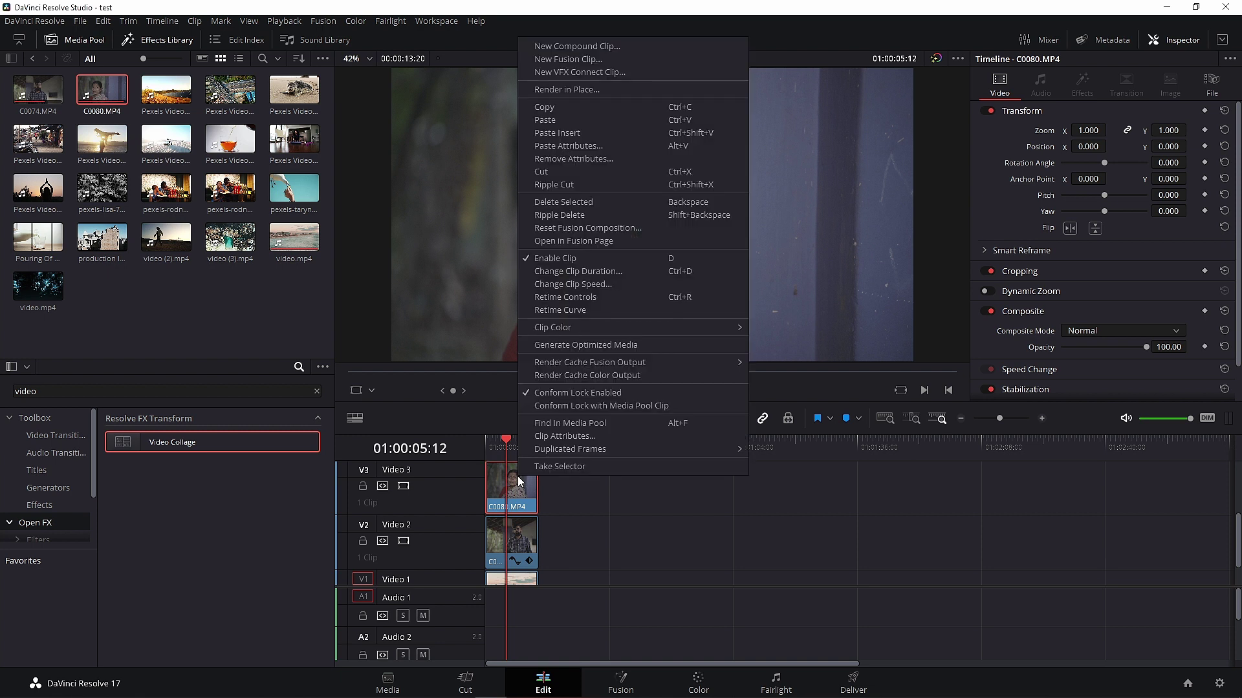
click(563, 148)
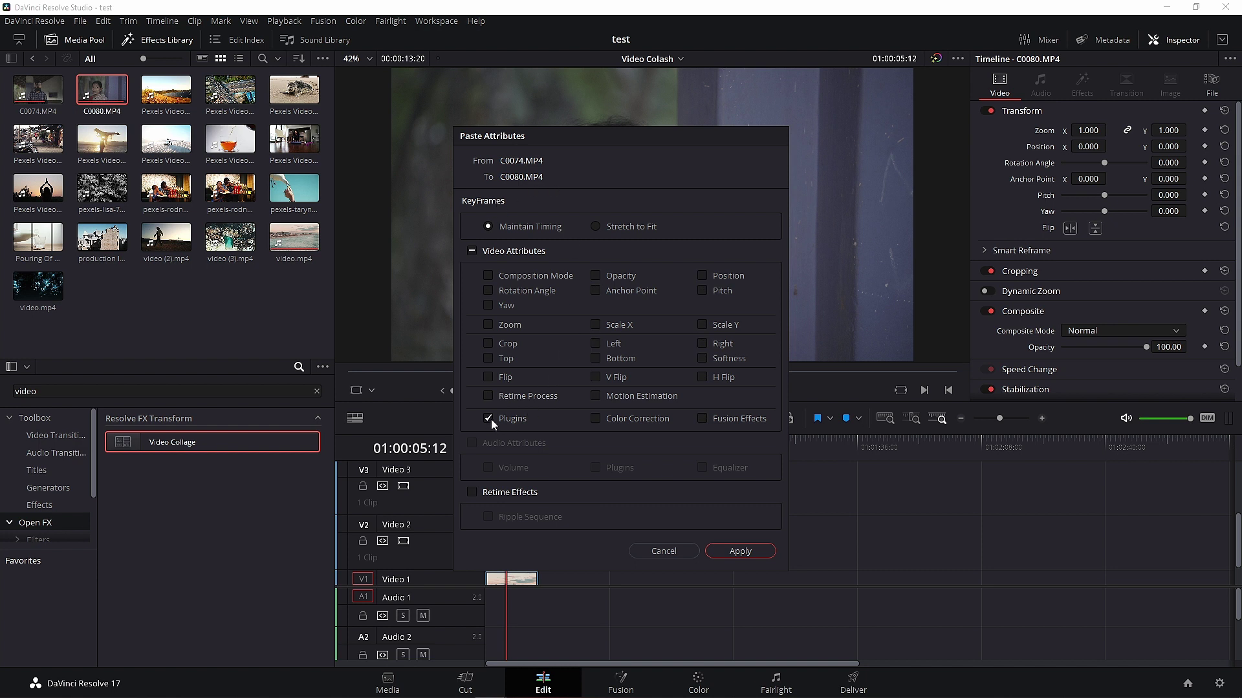
click(730, 552)
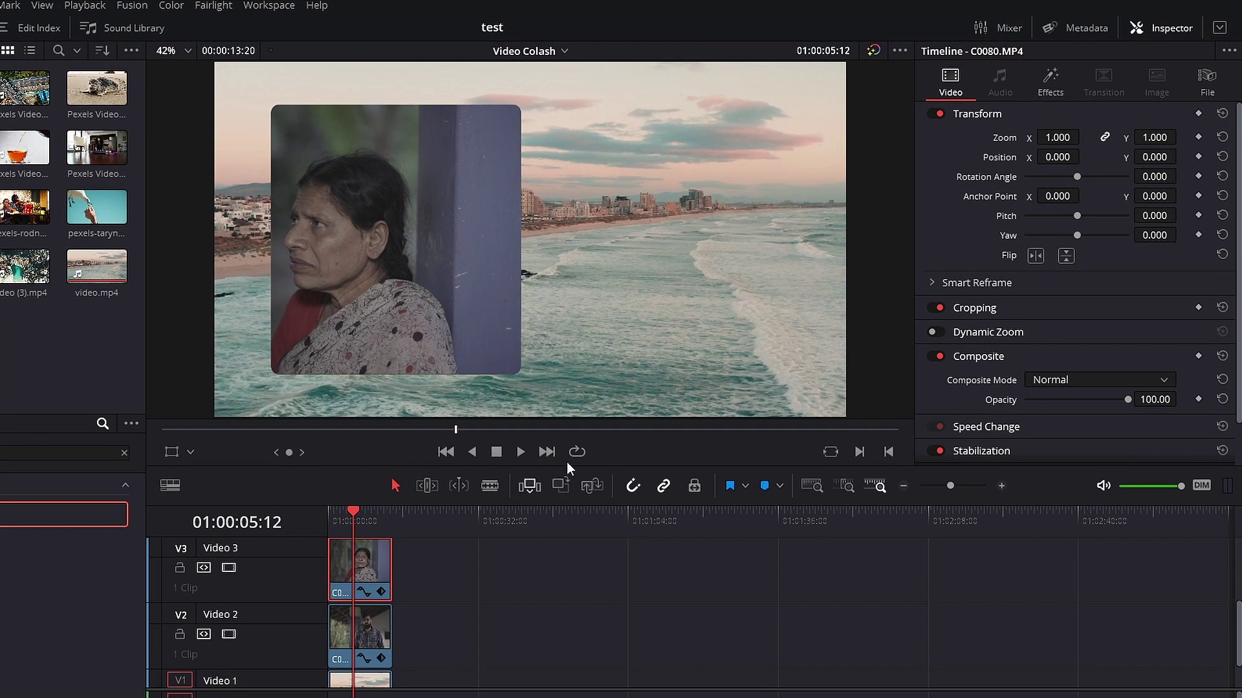
Set the Active Tile of C0080.MP4's Video Collage to Tile 2 and rewind the playhead.
click(1050, 83)
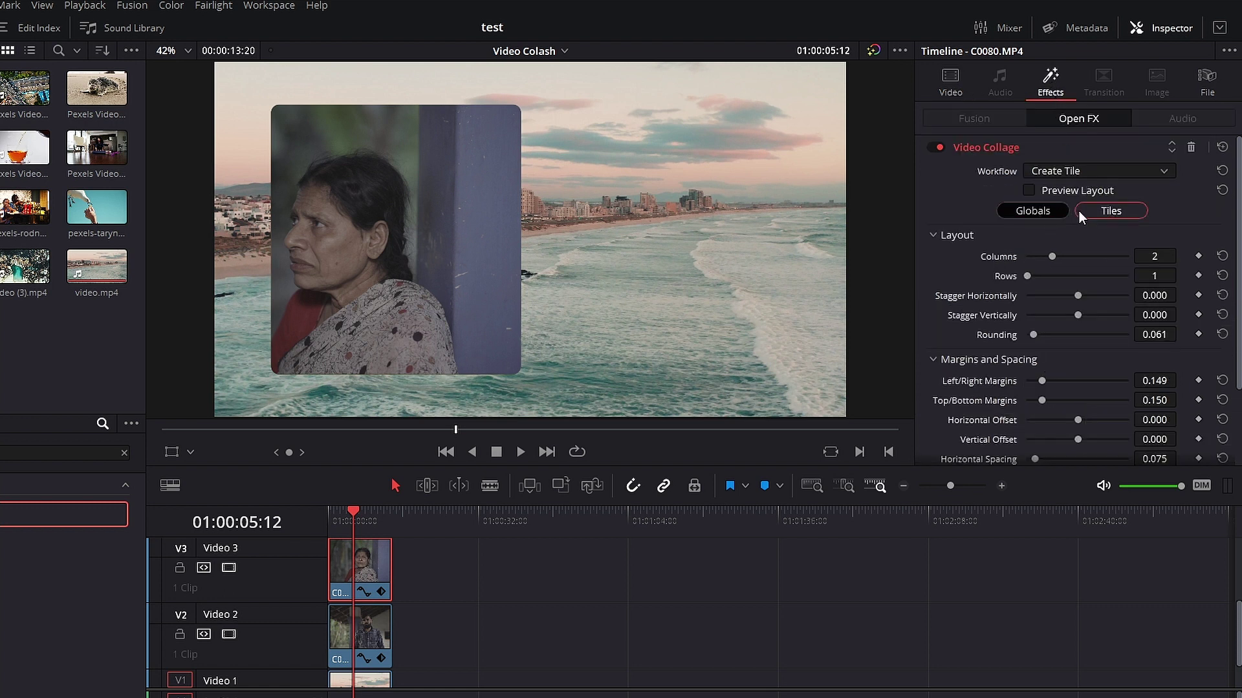
click(1120, 212)
click(1080, 256)
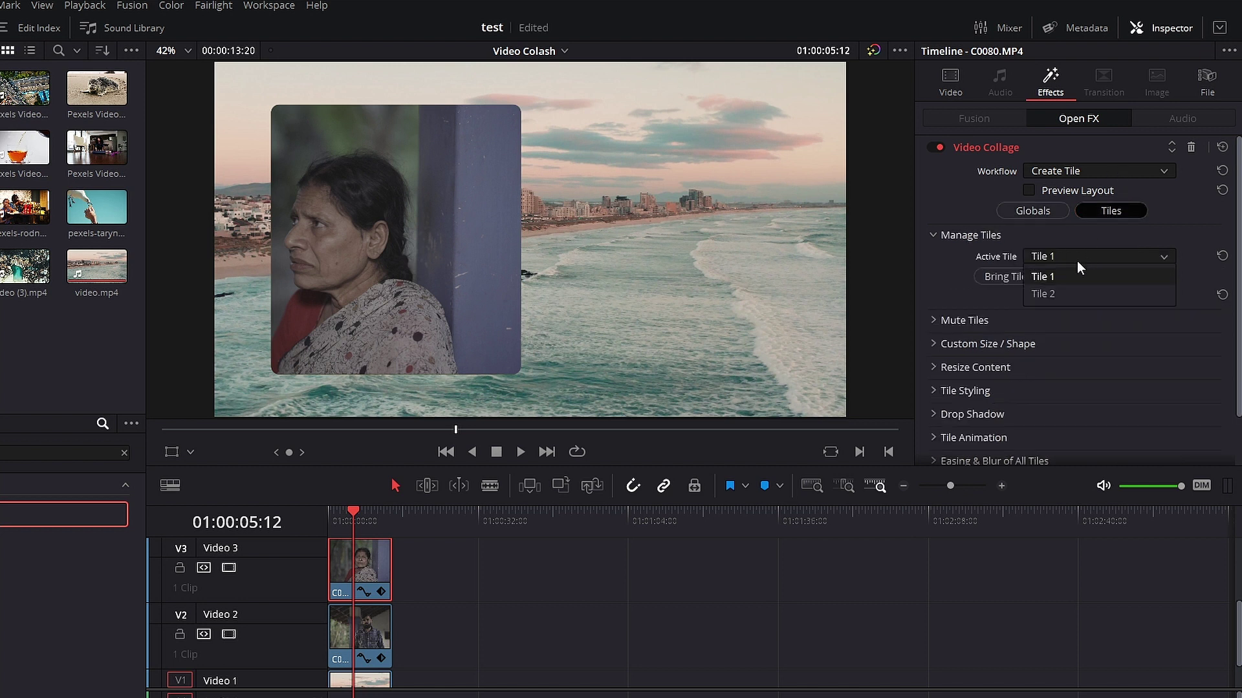
click(1054, 293)
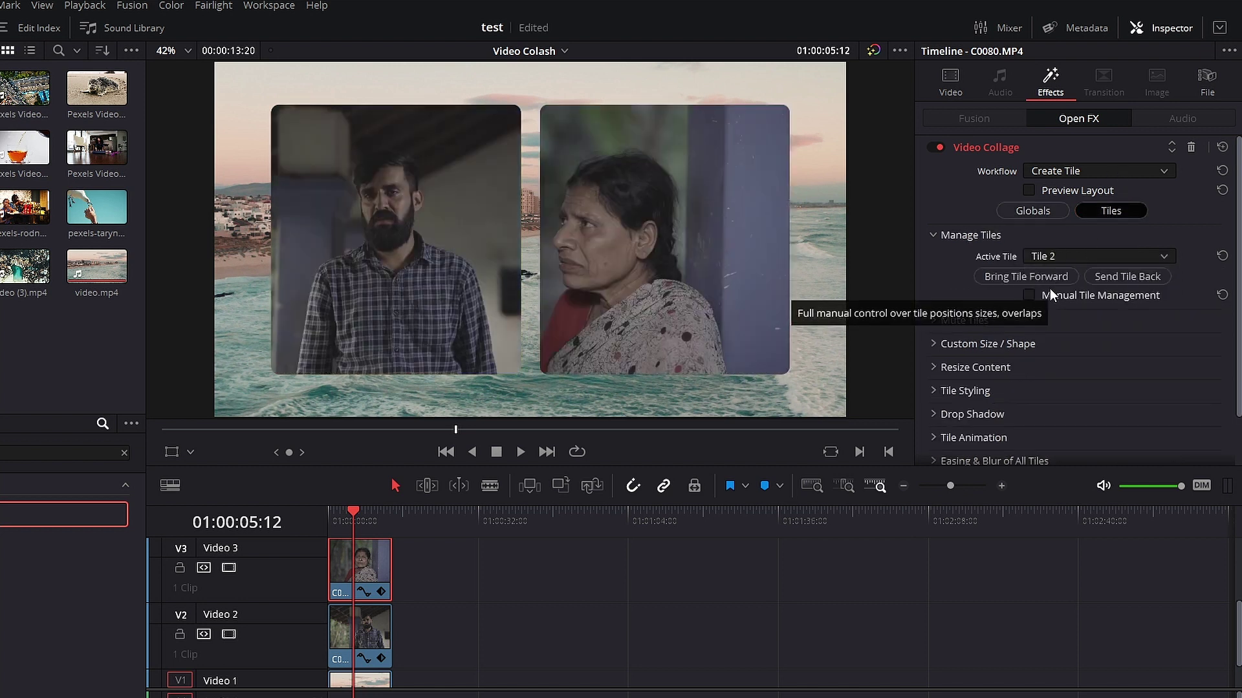
key(Home)
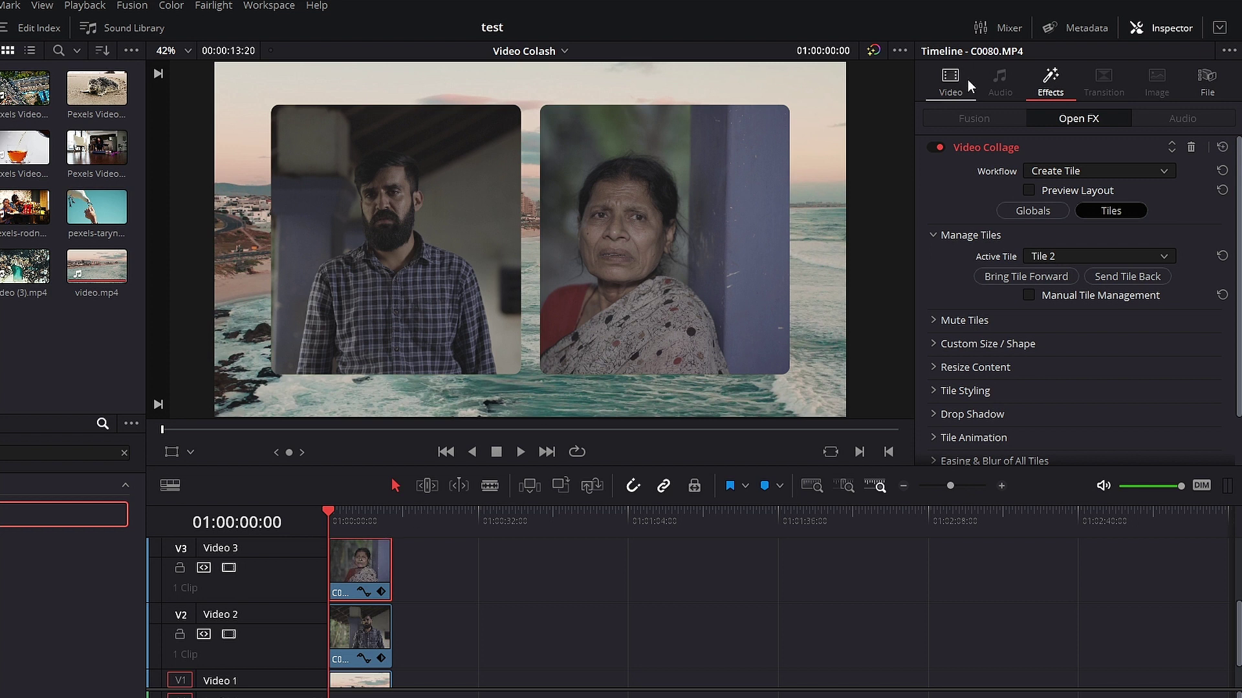
click(951, 76)
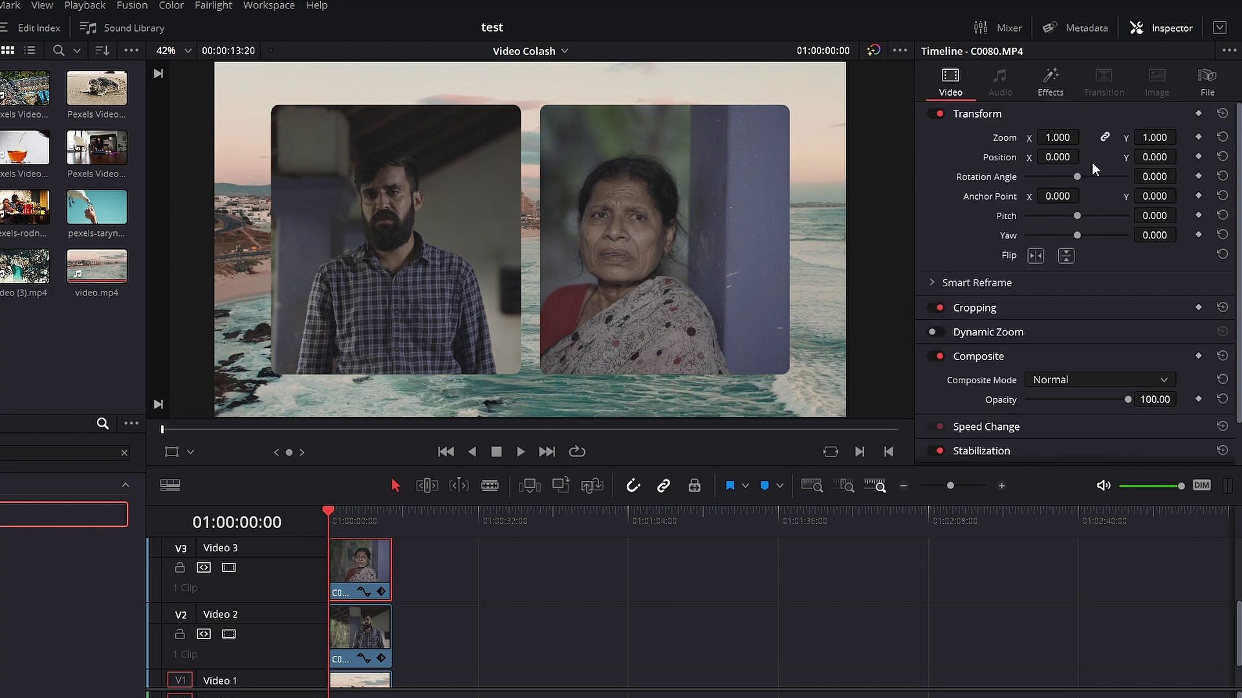
Reframe the woman at zoom 1.2, X 205, Y 64, and the man at zoom 1.28, X 30, Y 32.
mouse_move(1052, 157)
mouse_down()
mouse_move(1021, 139)
mouse_move(1181, 156)
mouse_move(1155, 156)
mouse_up()
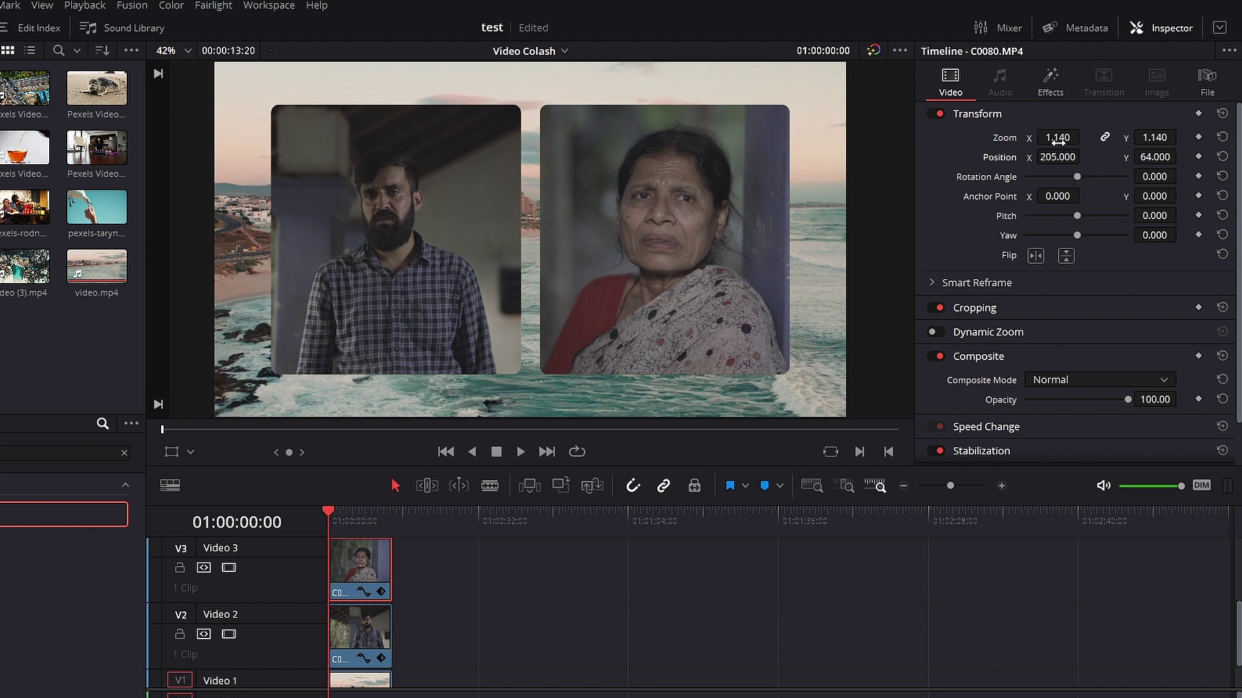
drag(1054, 138, 1073, 138)
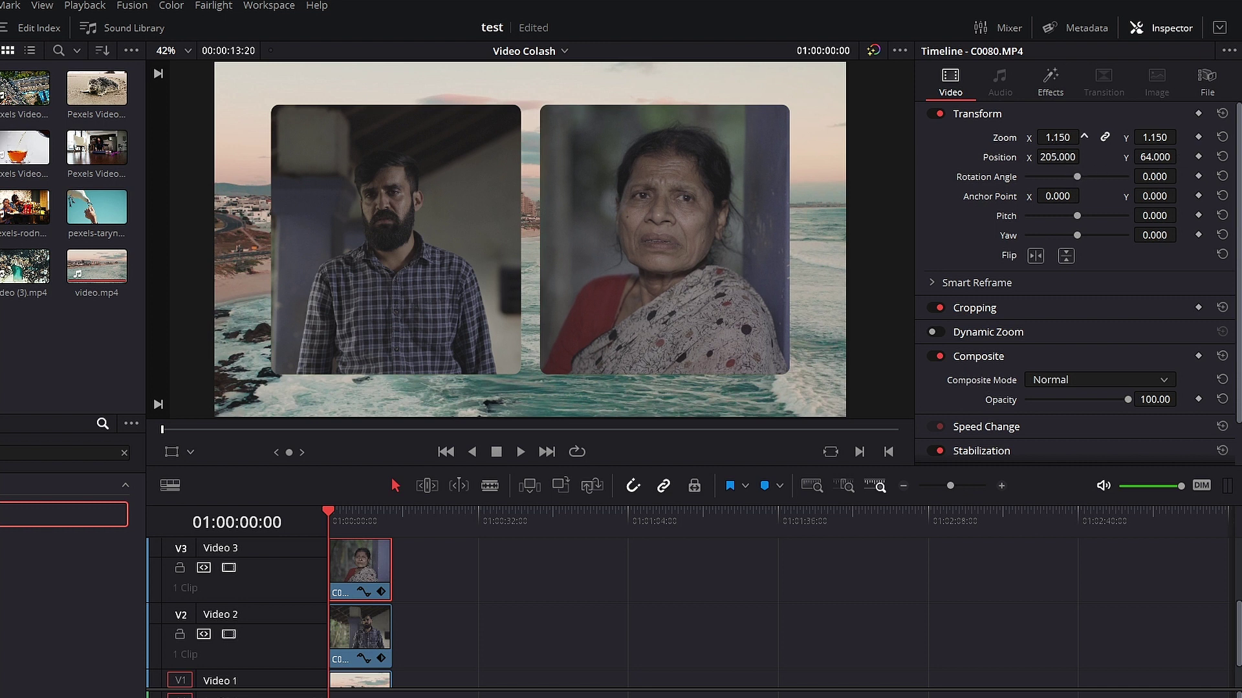
click(351, 626)
drag(1158, 157, 1196, 155)
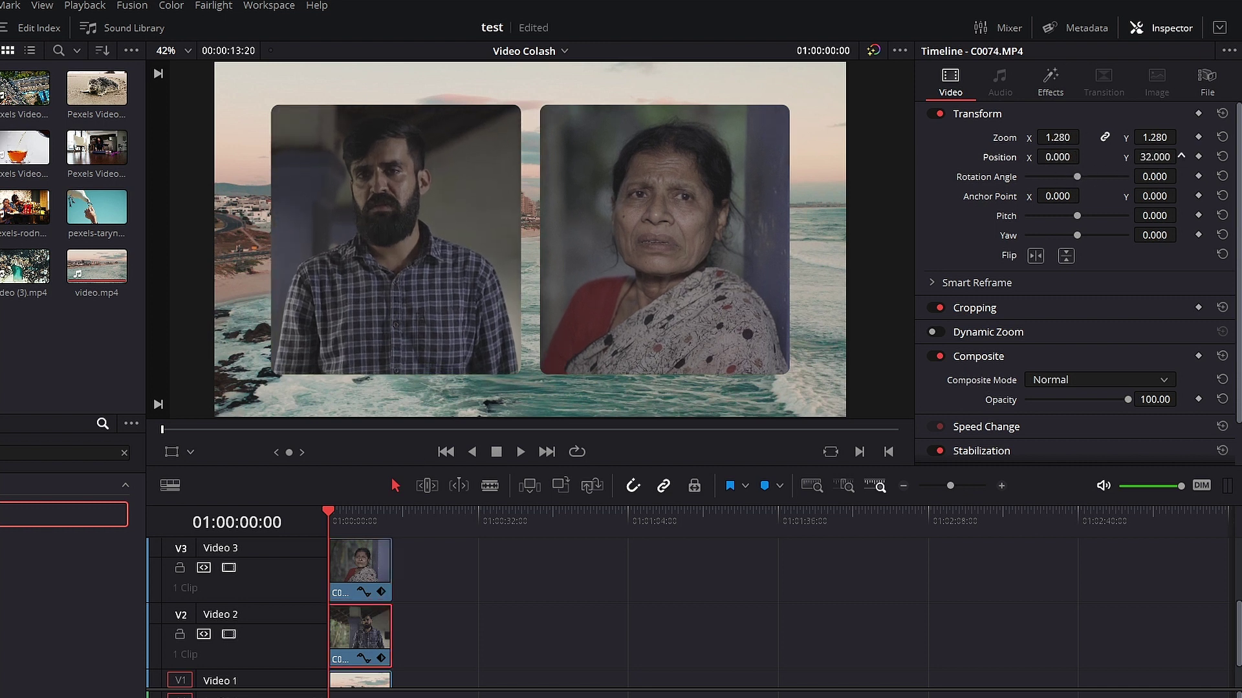
drag(1042, 157, 1056, 156)
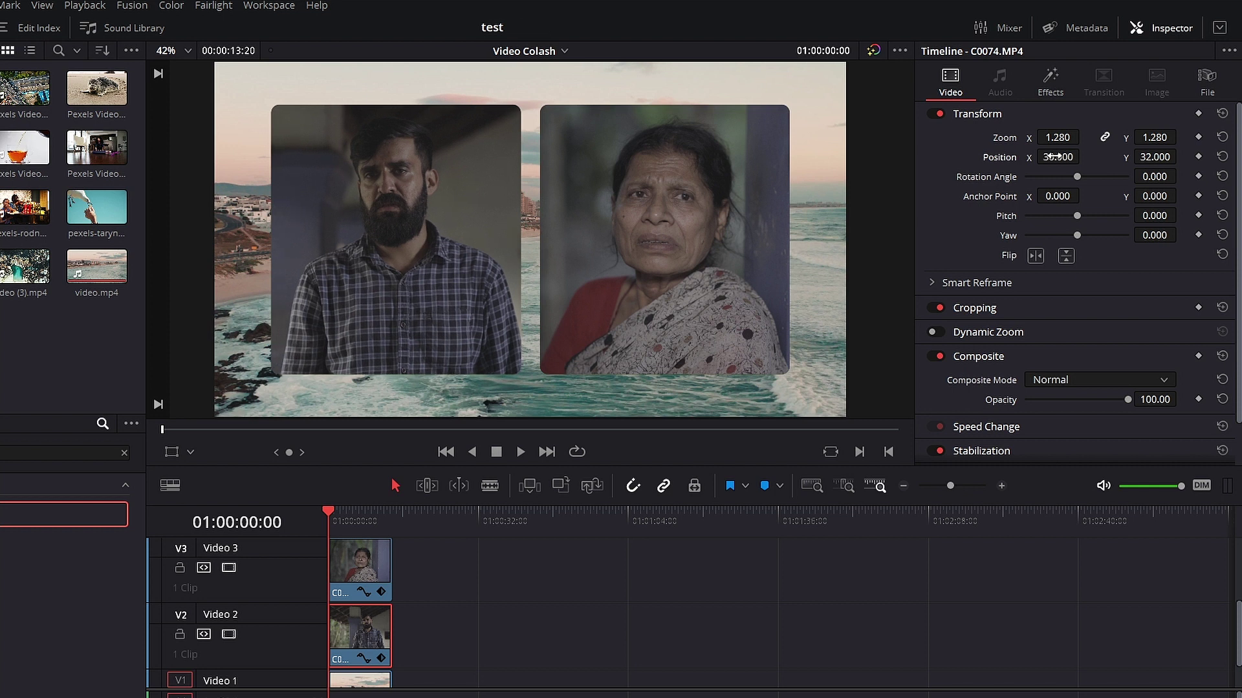
drag(1050, 156, 1067, 159)
drag(371, 522, 354, 522)
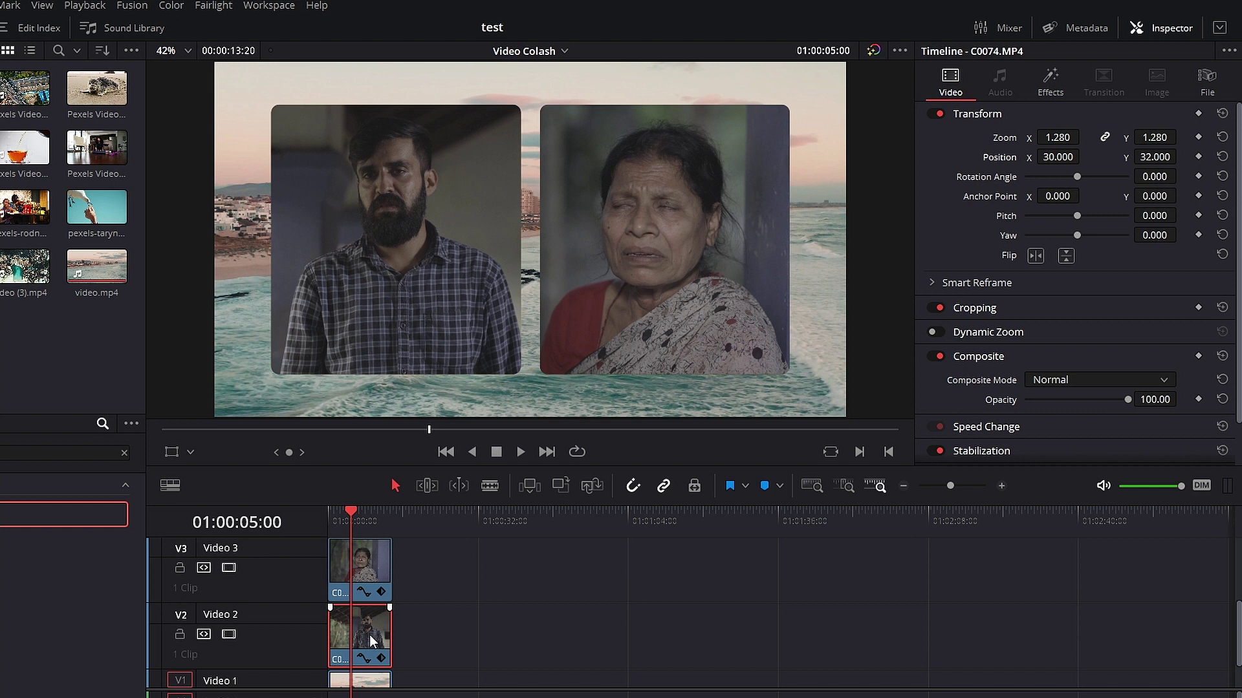
Set the man's C0074.MP4 Video Collage to 2 rows.
click(1048, 76)
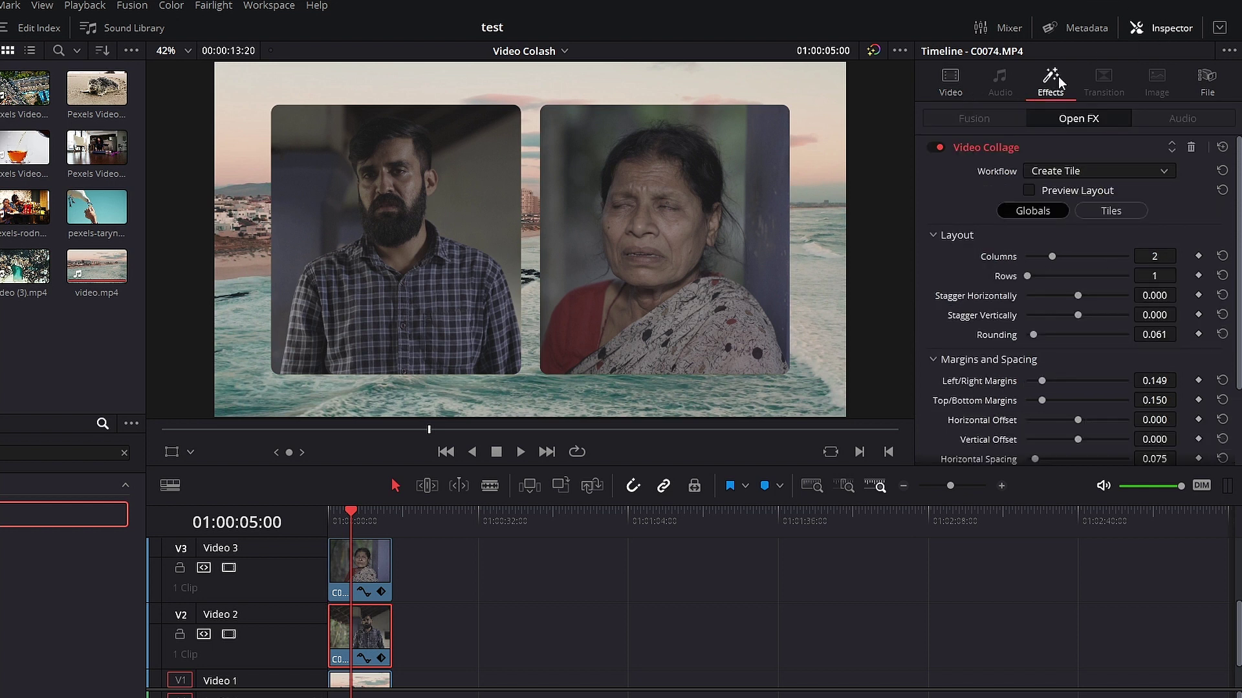
click(1142, 31)
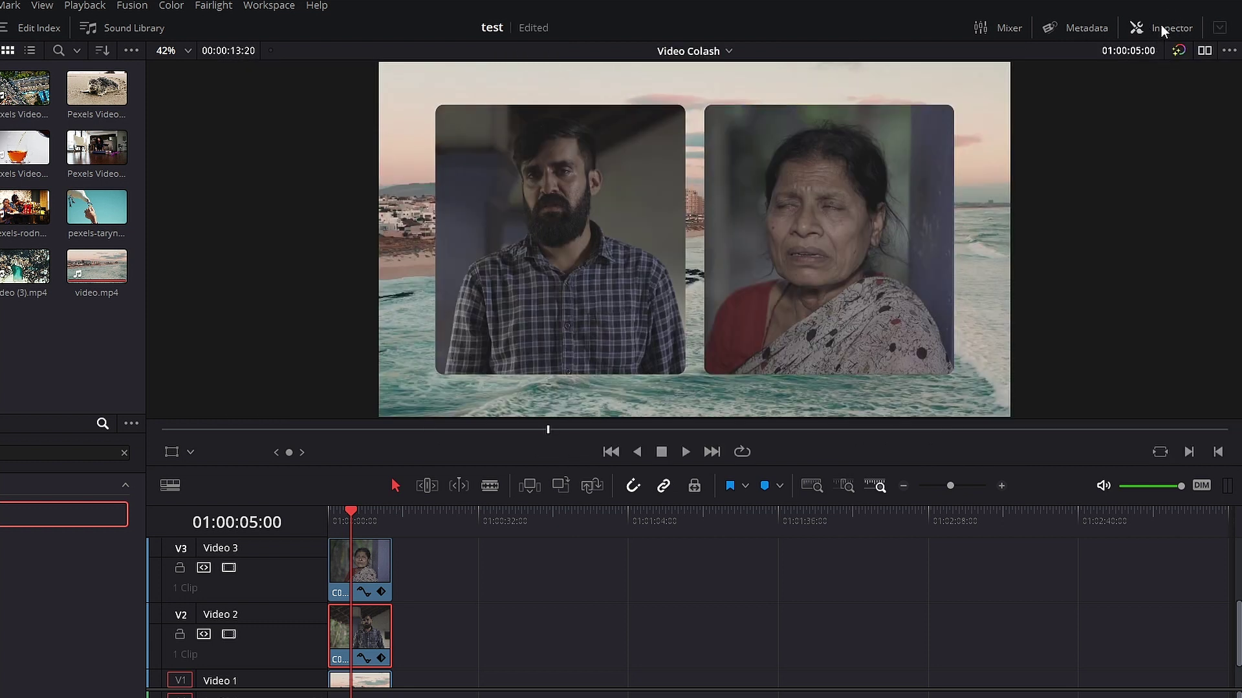
click(1162, 26)
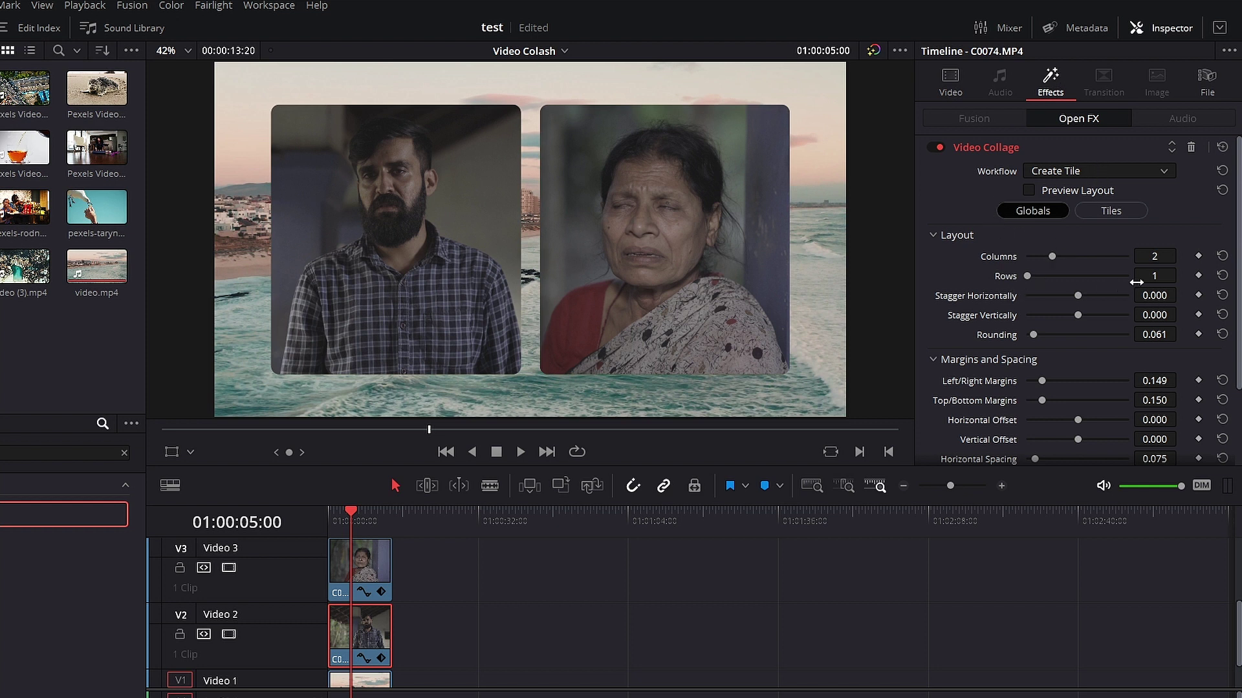
click(1156, 277)
text(2)
key(Return)
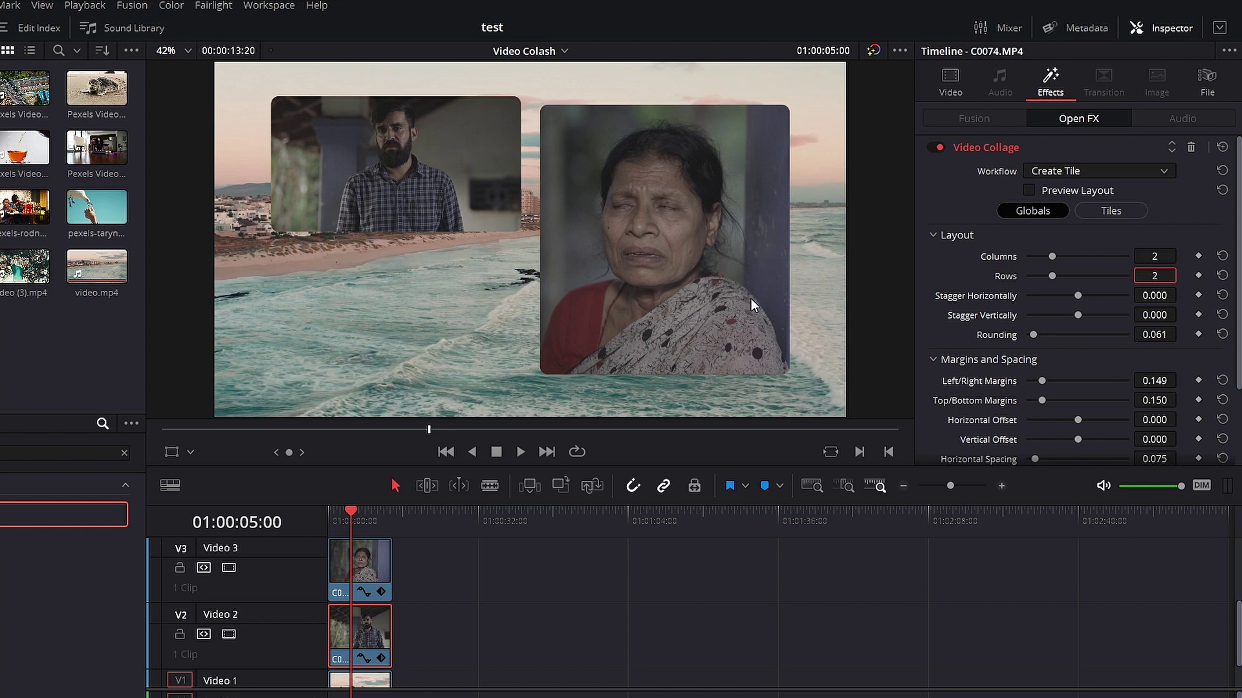
Select the woman's clip and enter 4 in its Video Collage Globals Rows field.
click(383, 571)
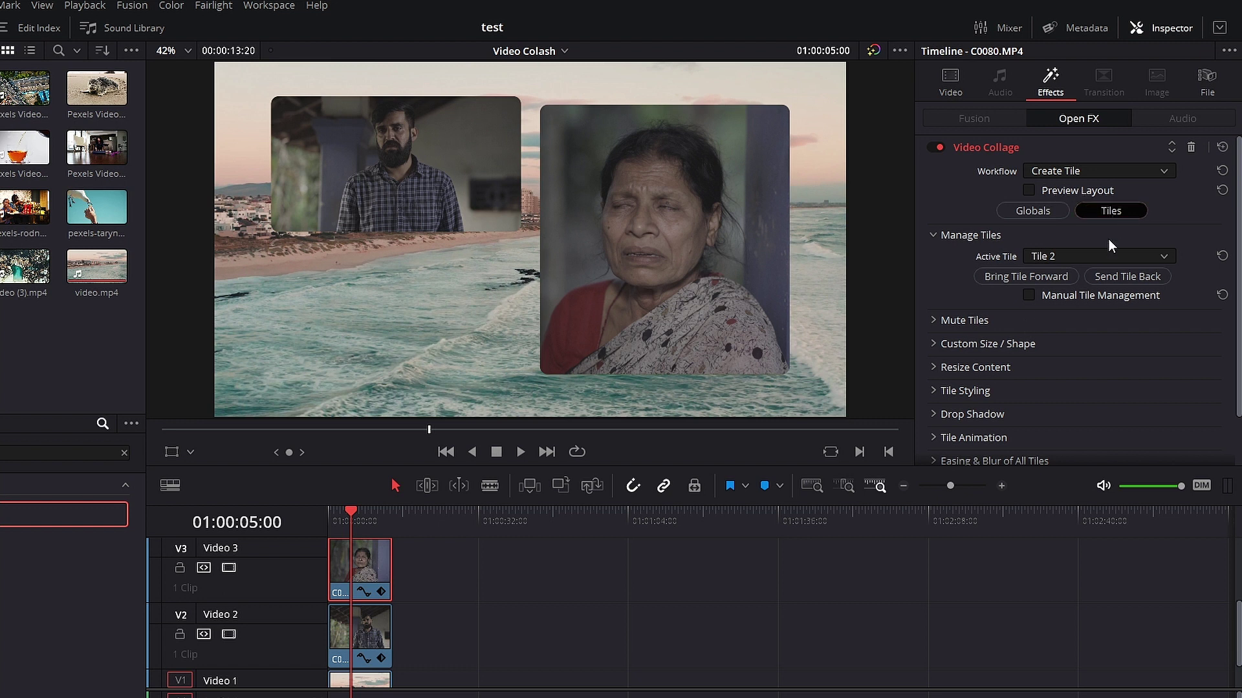
click(1050, 211)
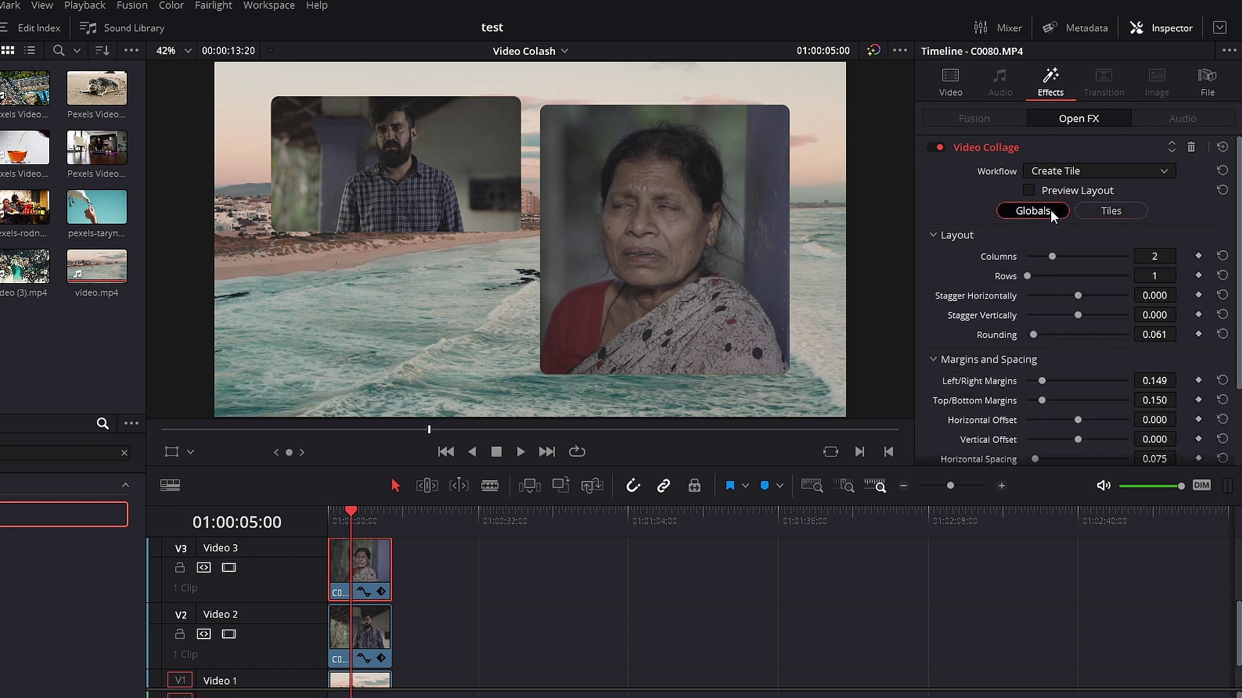
click(1155, 274)
text(4)
key(Return)
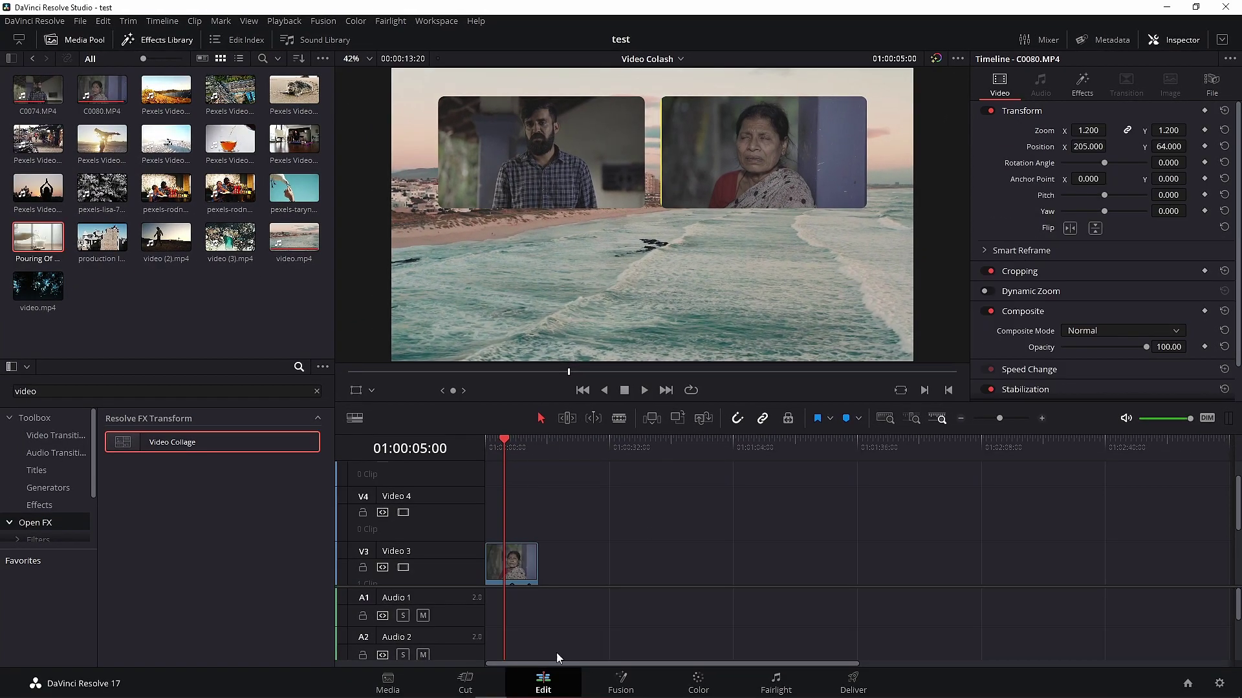
Place the sunset clip Pexels Videos 2035509.mp4 on track V4.
scroll(559, 541, down, 1)
scroll(560, 535, up, 2)
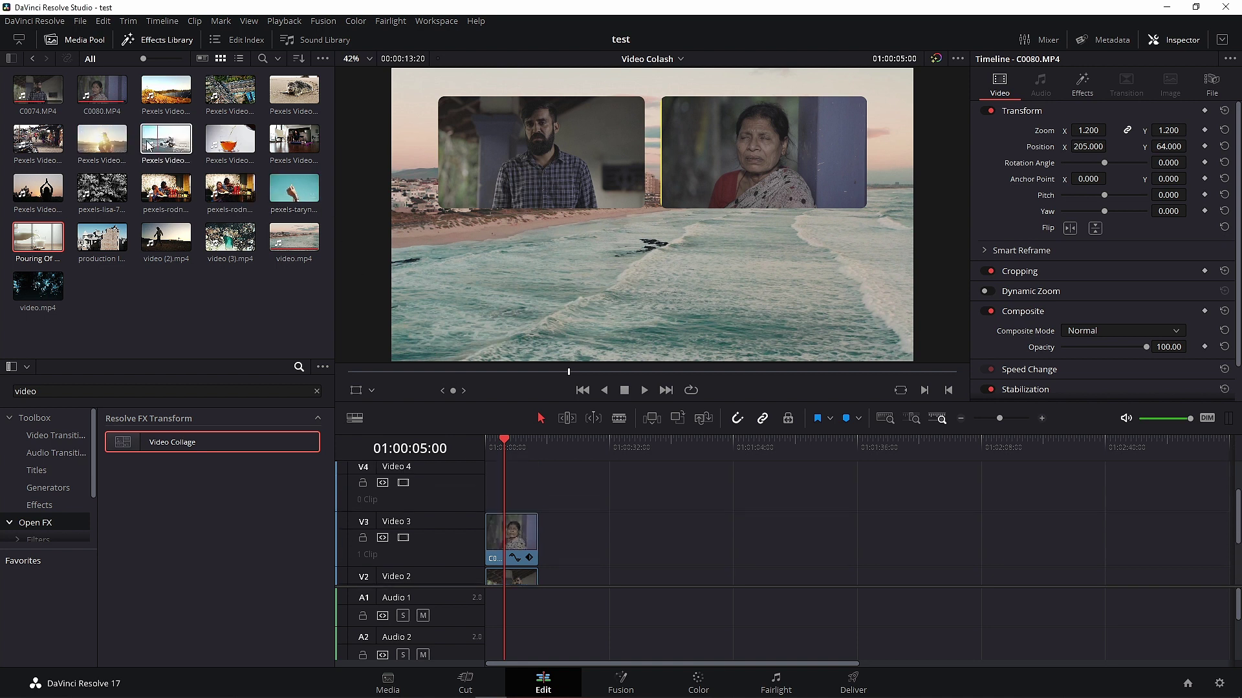
double_click(102, 139)
drag(744, 162, 555, 446)
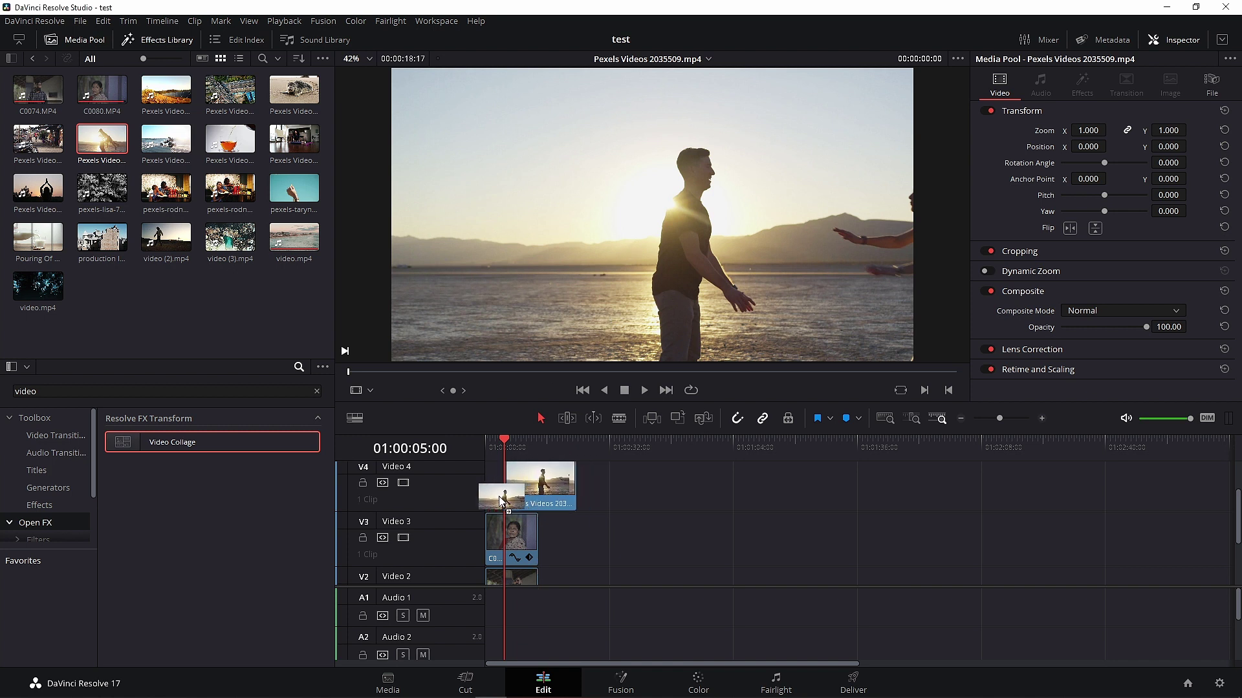
mouse_move(555, 447)
mouse_down()
mouse_move(511, 491)
mouse_move(537, 492)
mouse_up()
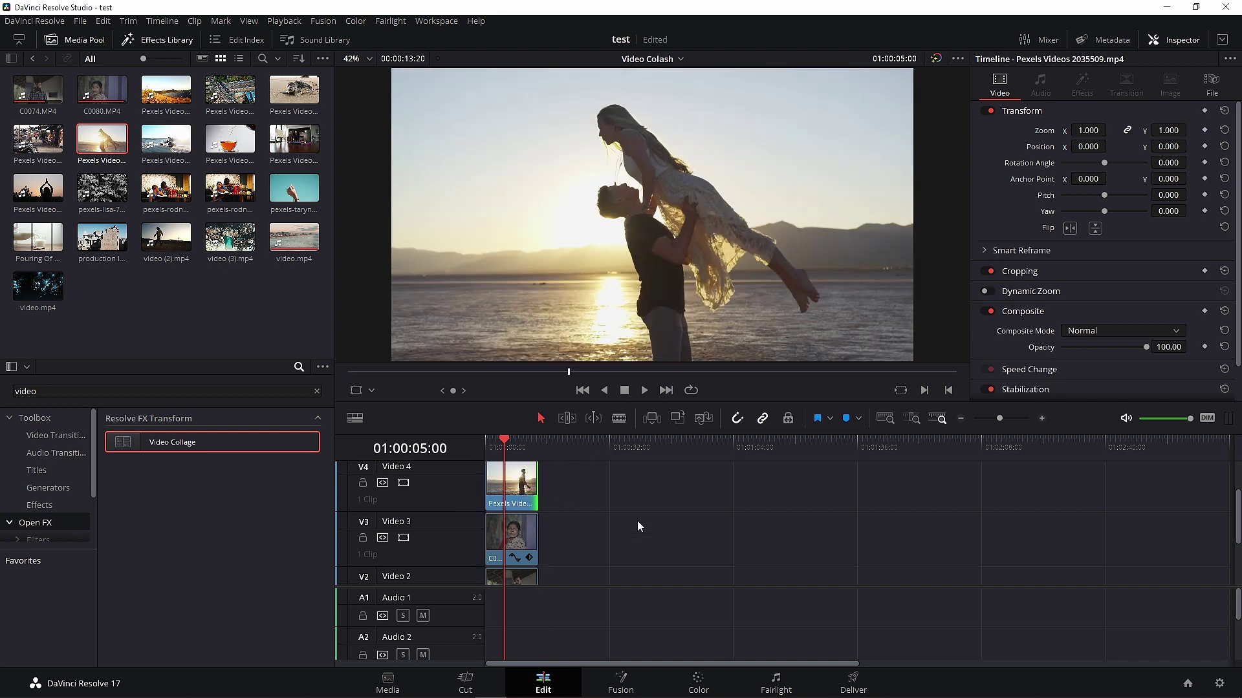
Add the aerial traffic clip Pexels Videos 1472014.mp4 on V5 from the start and trim it.
scroll(677, 532, up, 2)
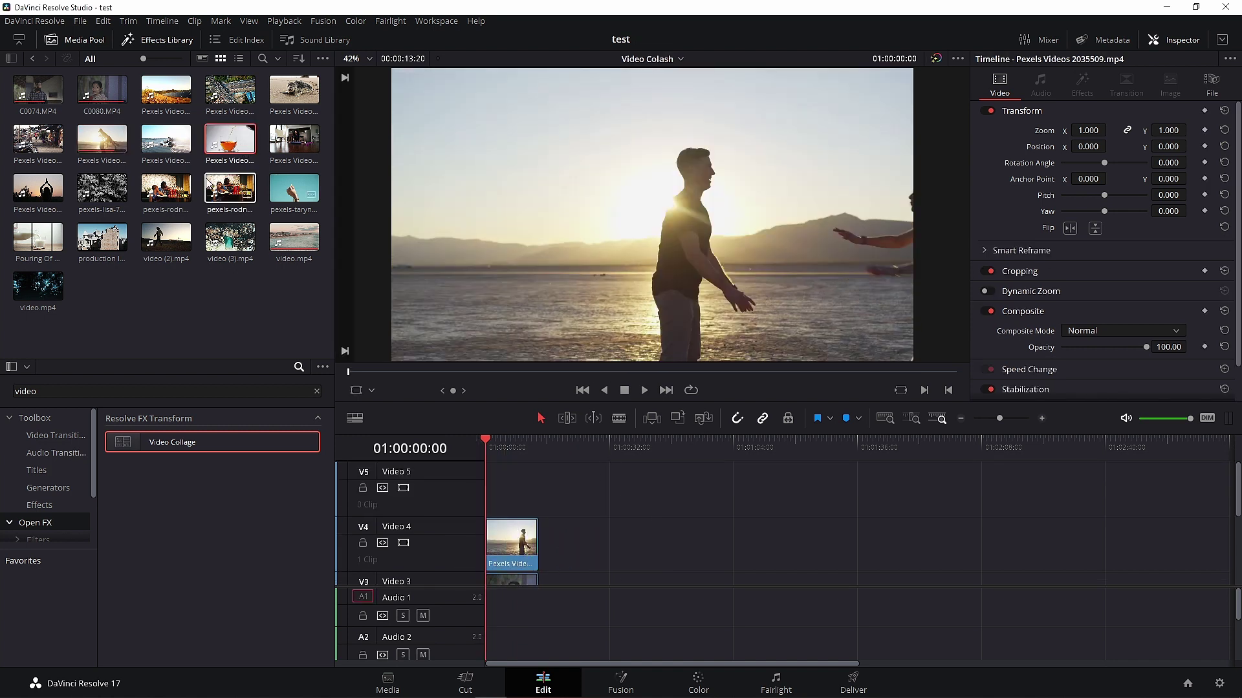
key(Home)
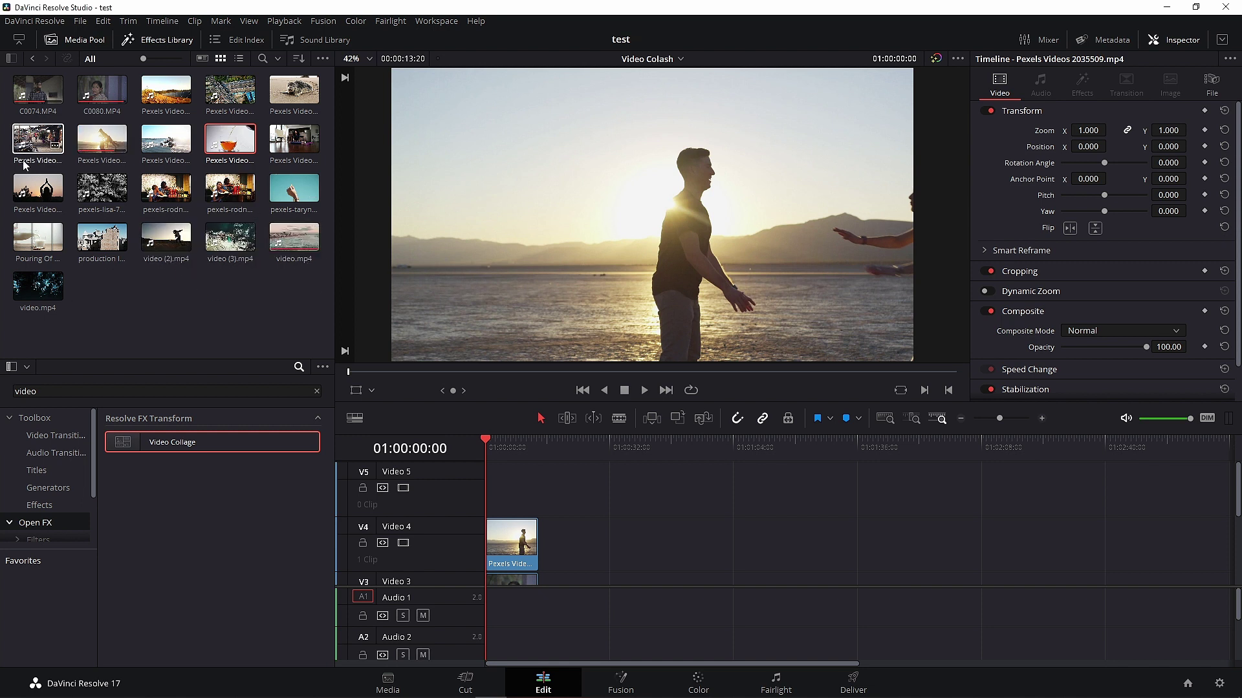
click(240, 90)
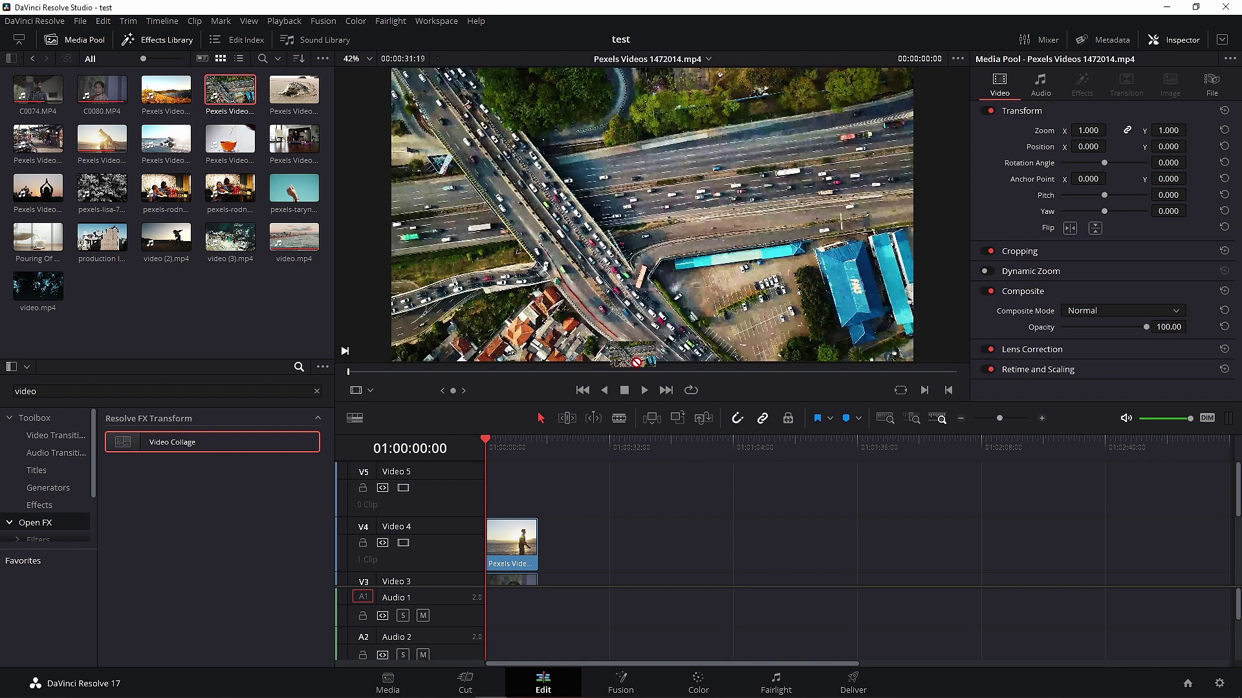
drag(610, 354, 595, 490)
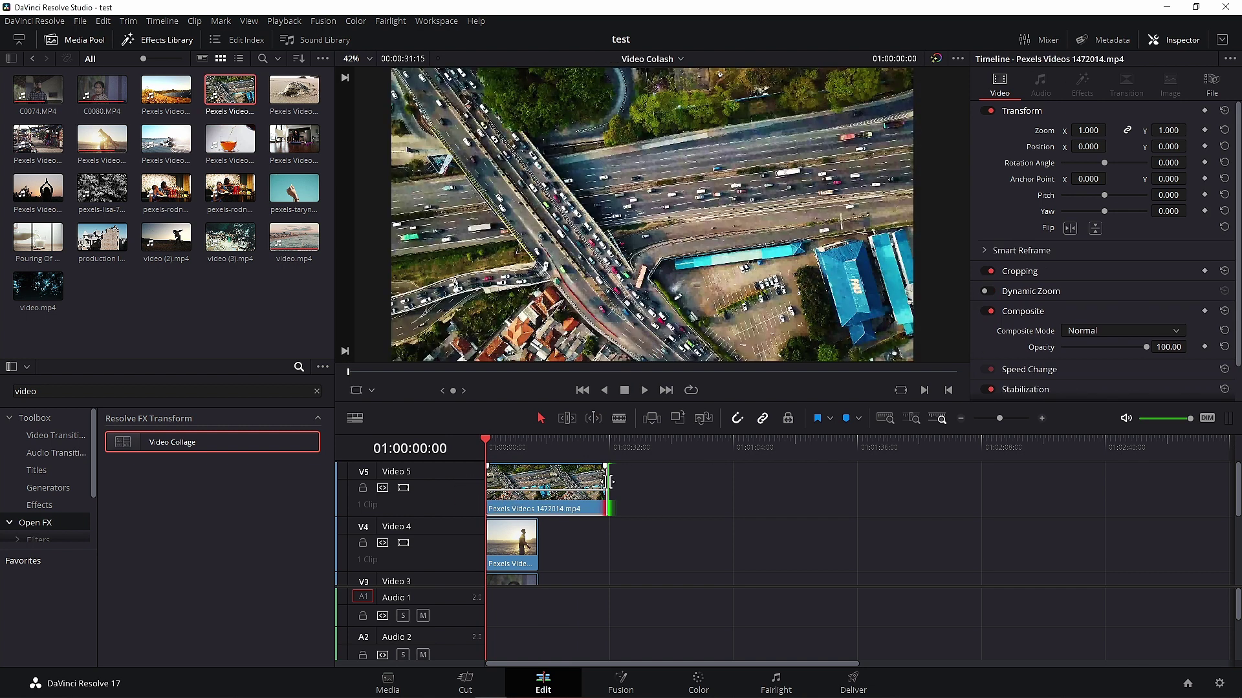
key(ctrl+z)
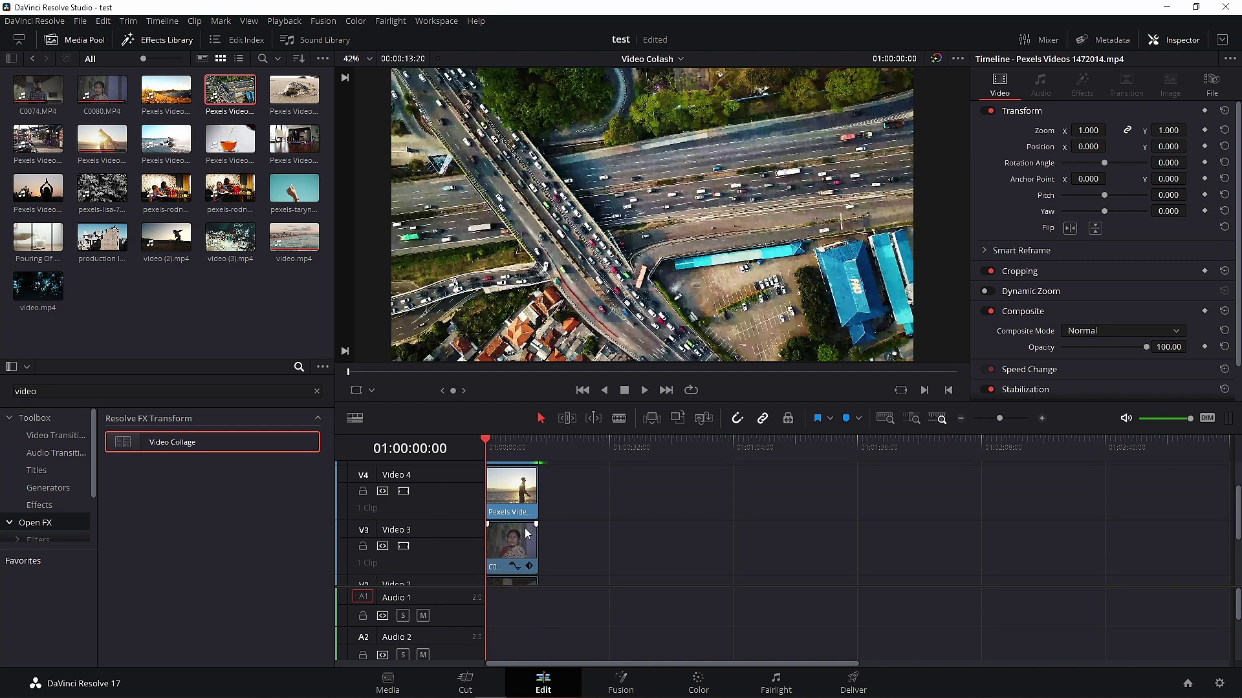
scroll(569, 514, down, 2)
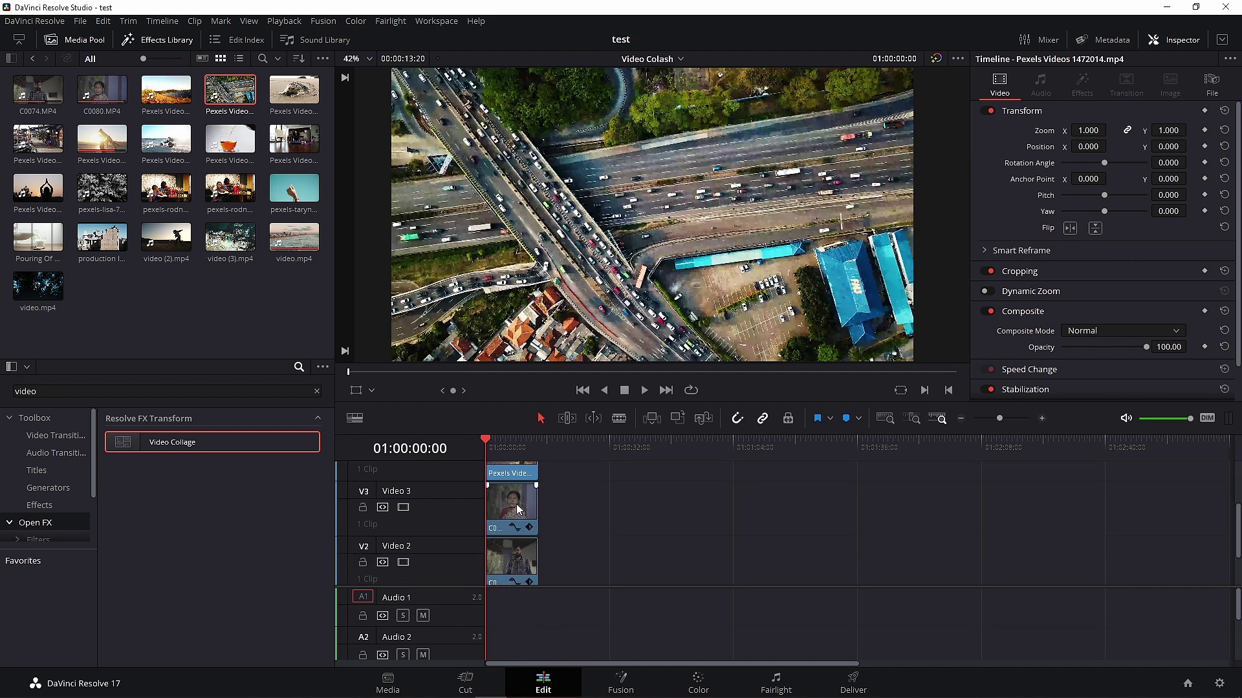
Copy the C0080 clip along with its Video Collage effect.
click(518, 506)
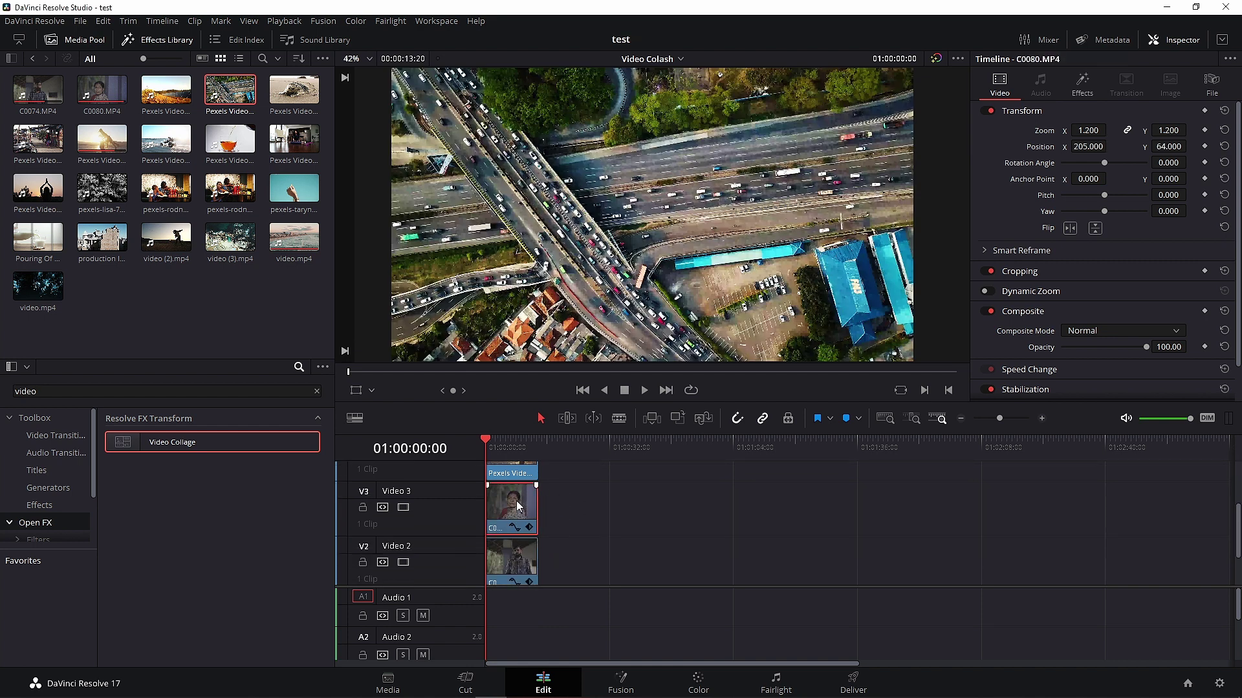
right_click(518, 506)
click(560, 131)
Paste only the Plugins attributes onto the V5 traffic and V4 sunset clips.
scroll(640, 476, up, 1)
scroll(627, 479, up, 2)
scroll(561, 488, up, 1)
drag(562, 492, 518, 556)
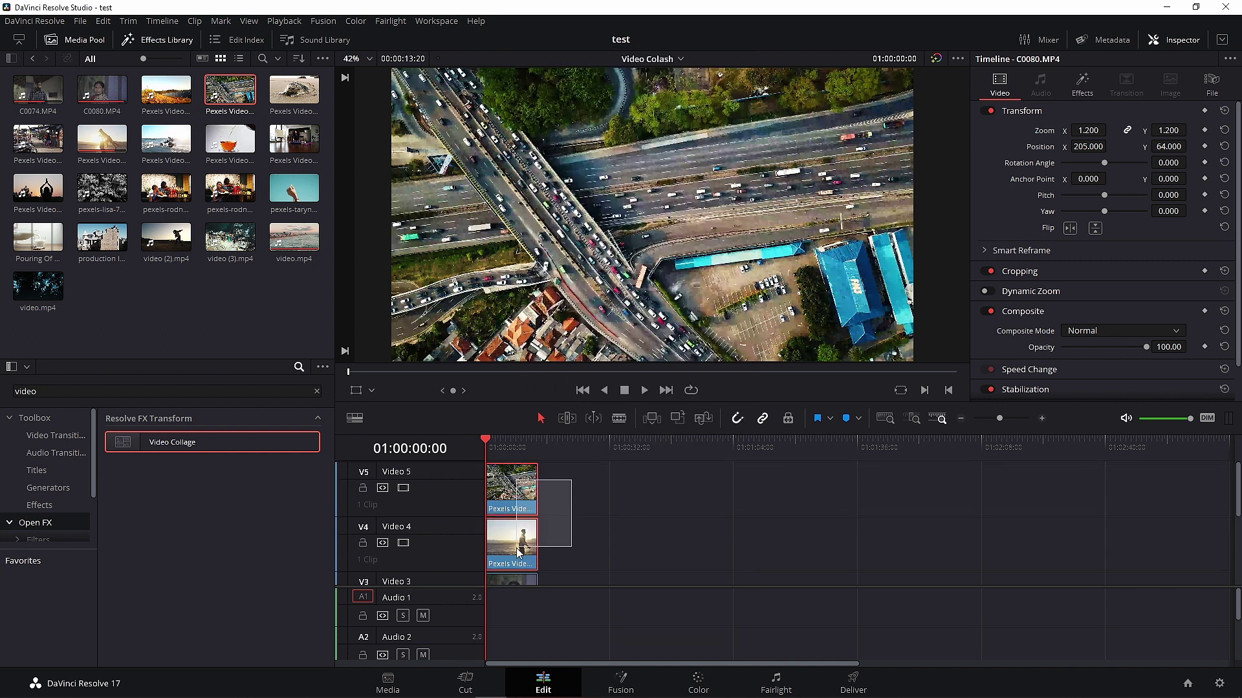
right_click(516, 487)
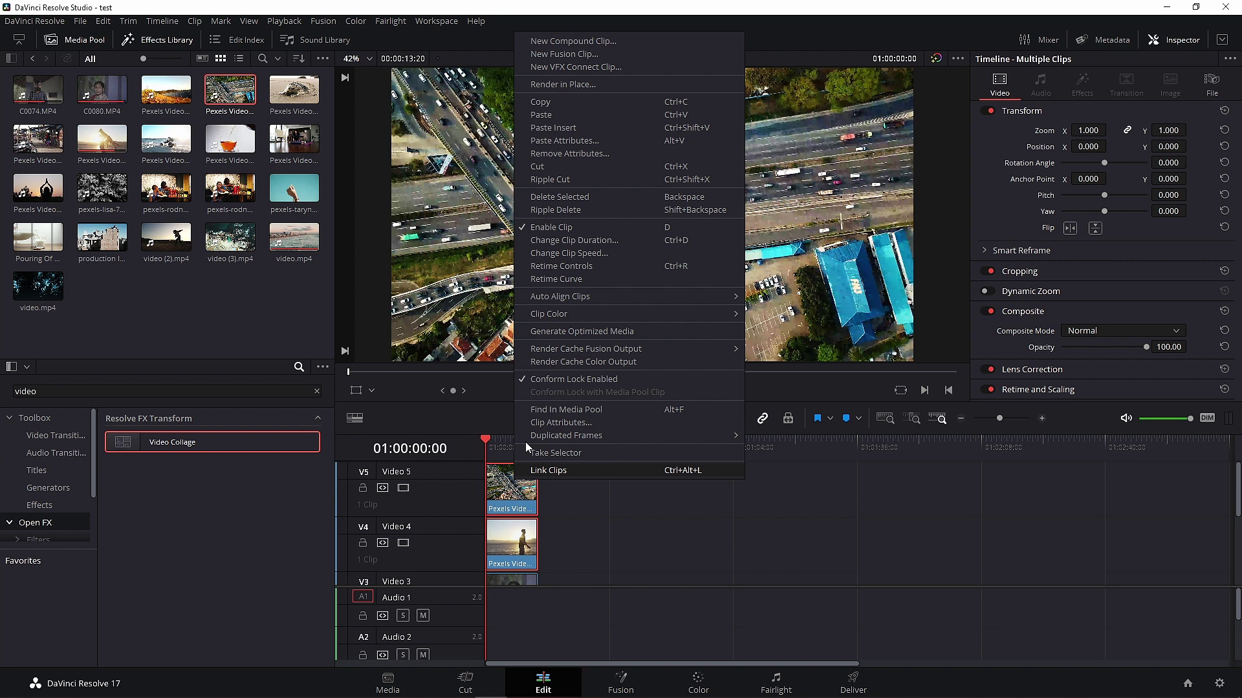
click(596, 144)
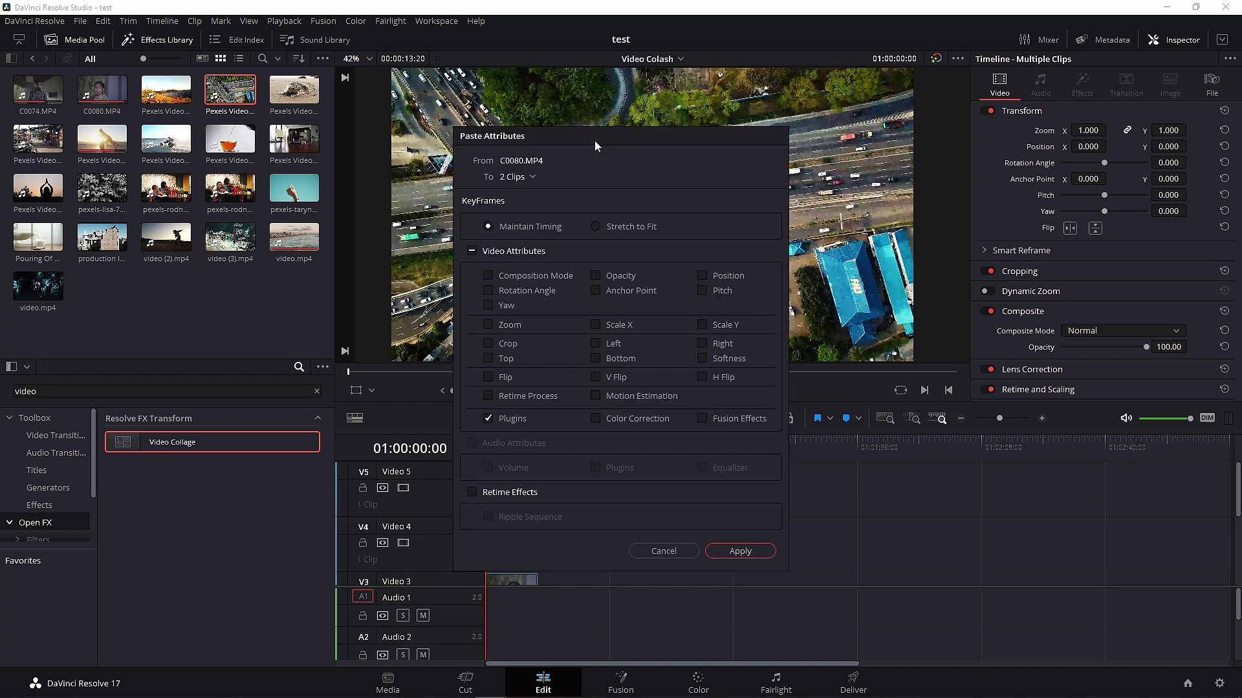
click(739, 549)
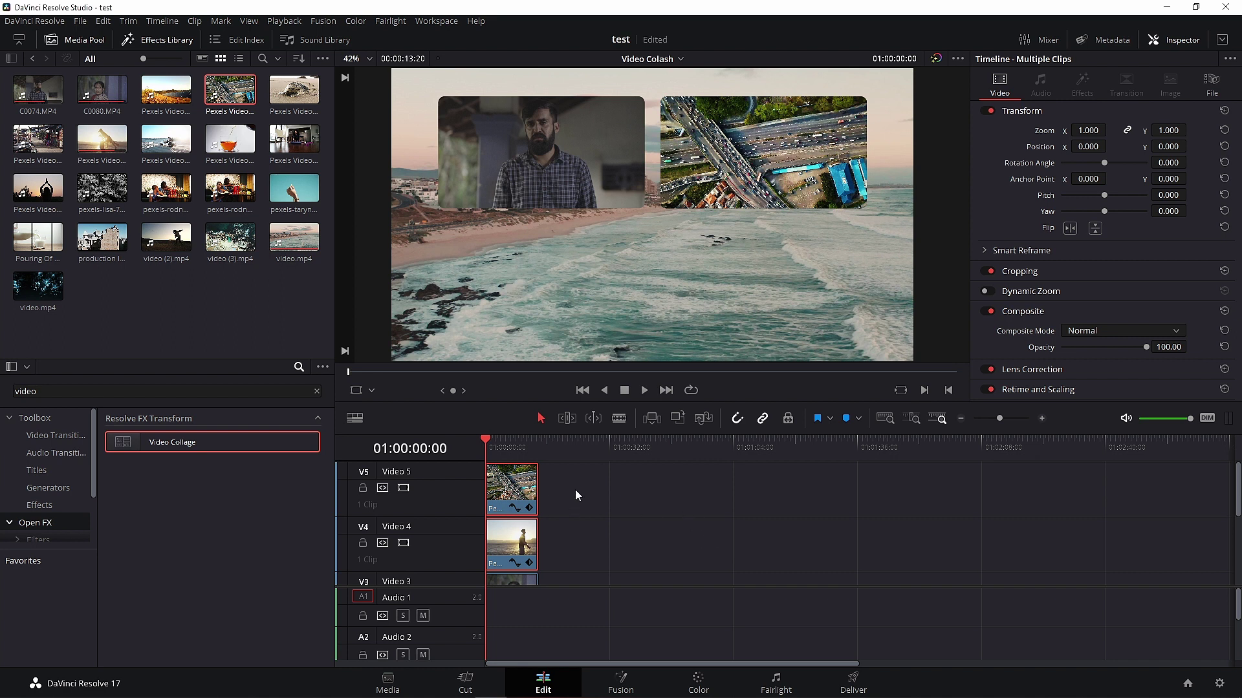
click(517, 485)
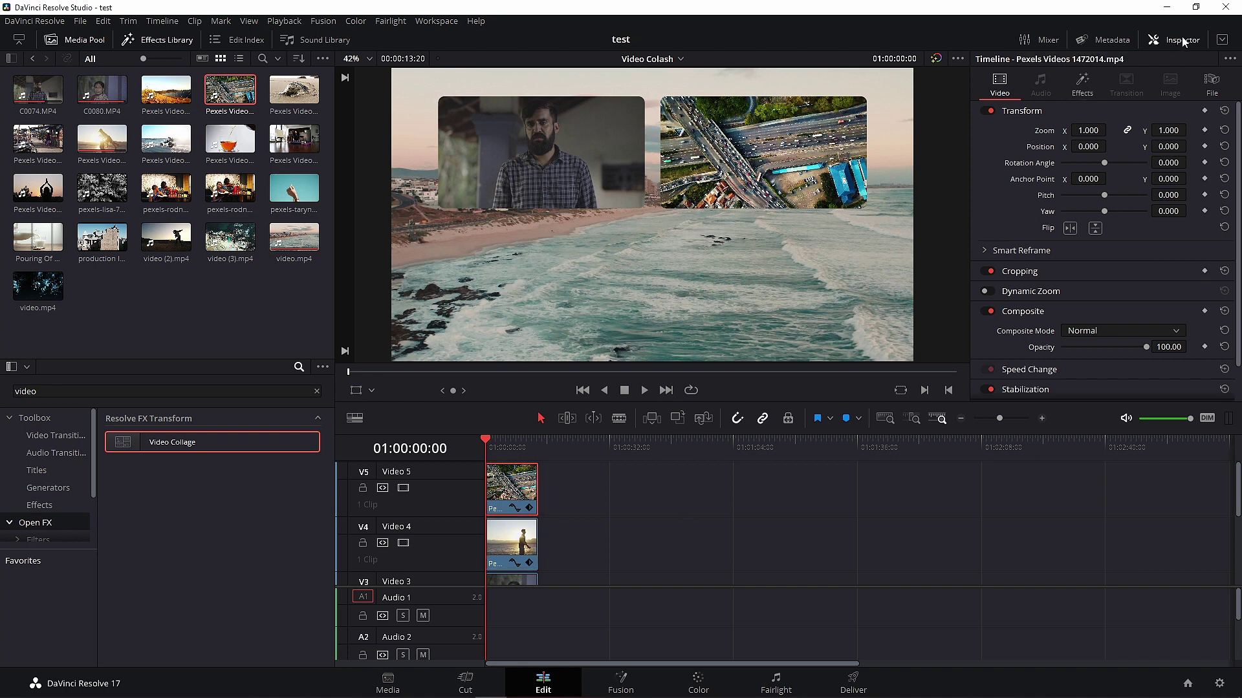
Set the V5 traffic clip's Video Collage Active Tile to Tile 3.
click(1082, 83)
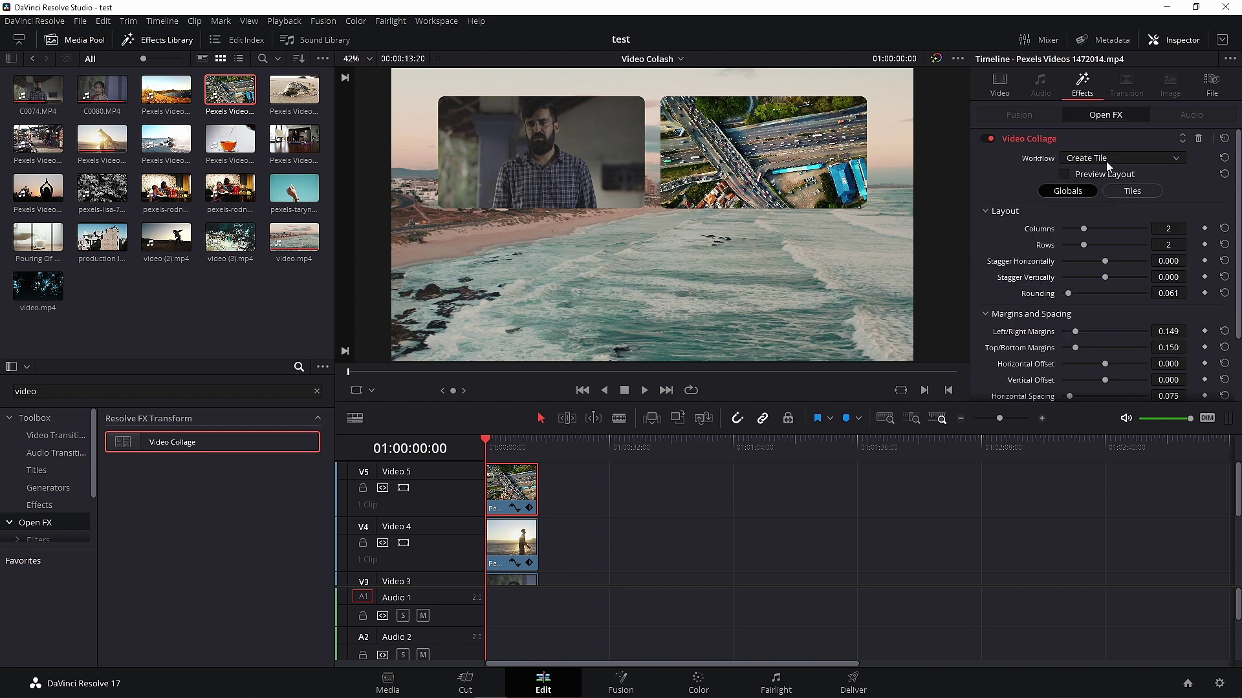
click(1130, 192)
click(1120, 225)
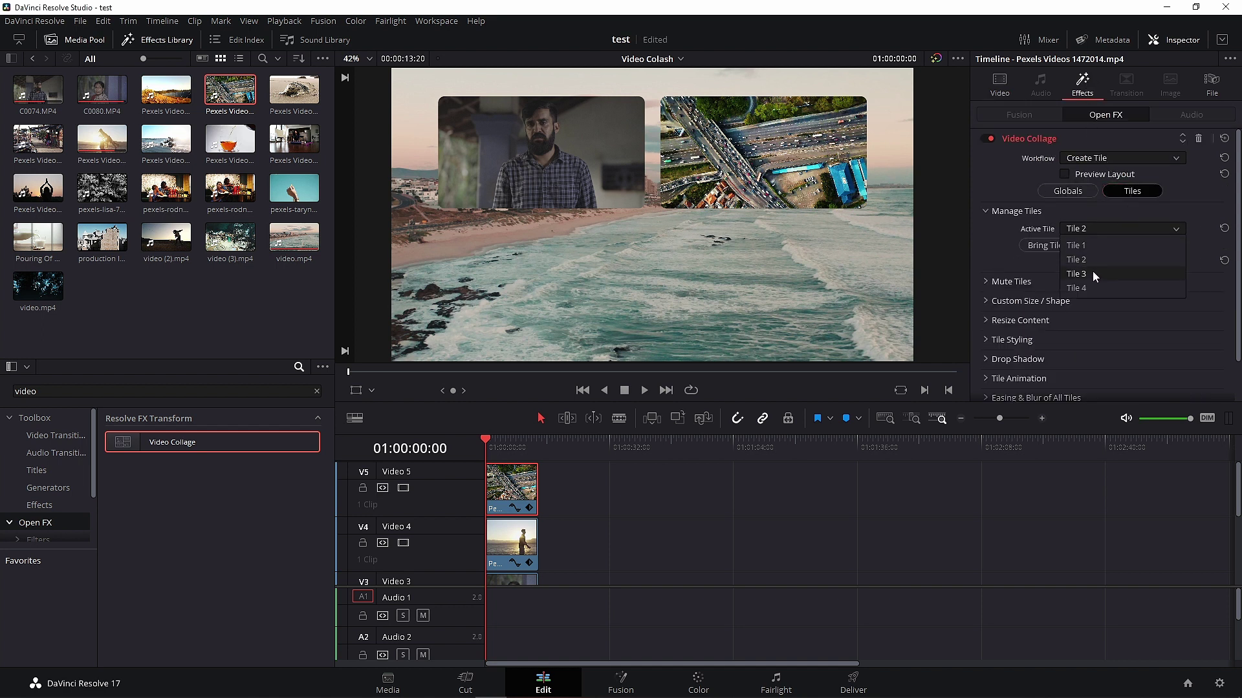
click(1091, 271)
Set the V4 sunset clip's Video Collage Active Tile to Tile 4.
click(517, 544)
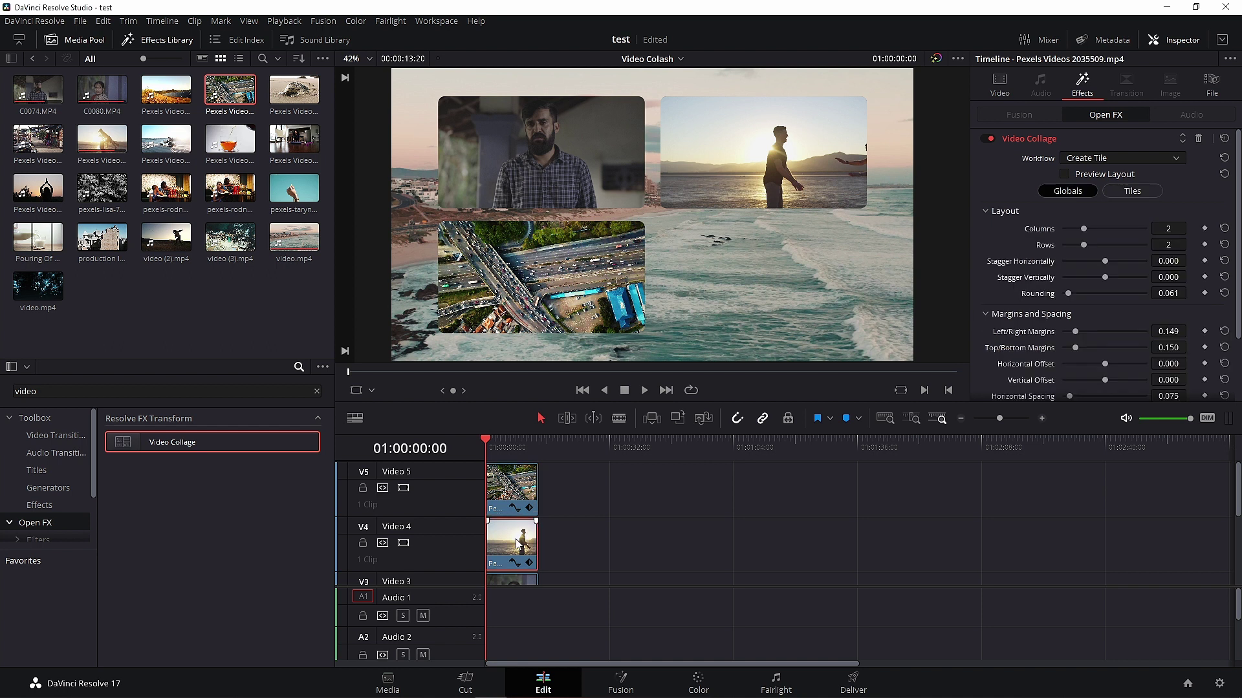
click(1144, 192)
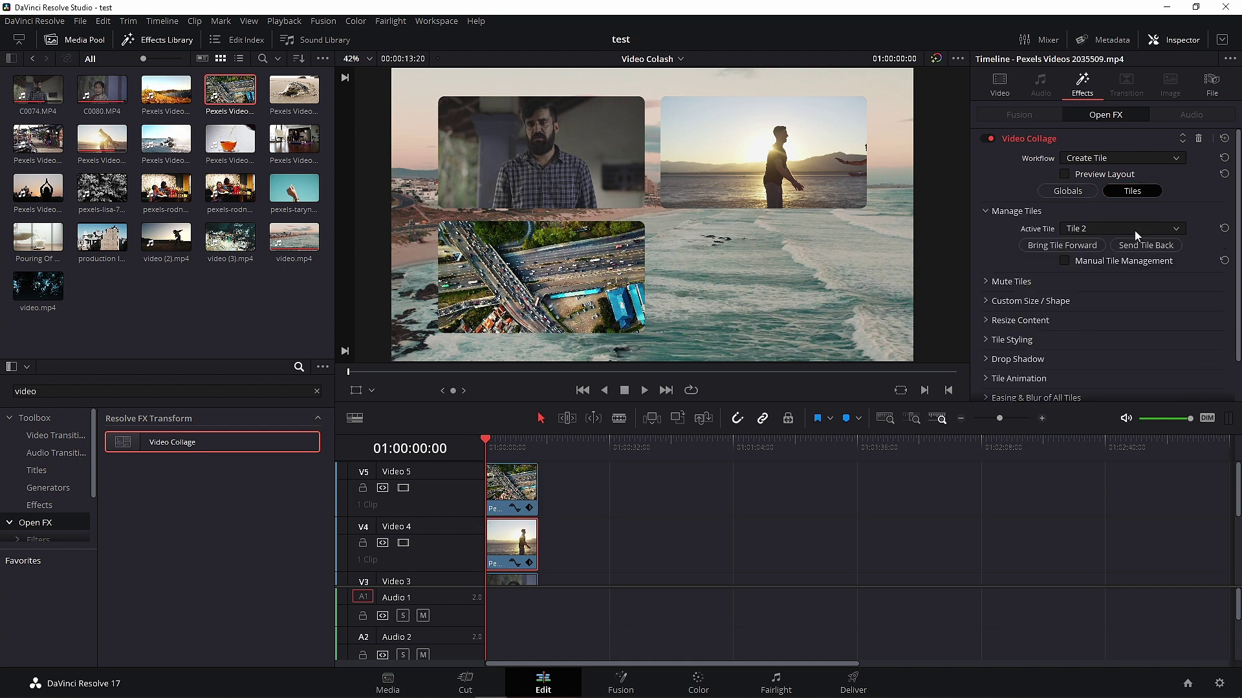
click(1132, 228)
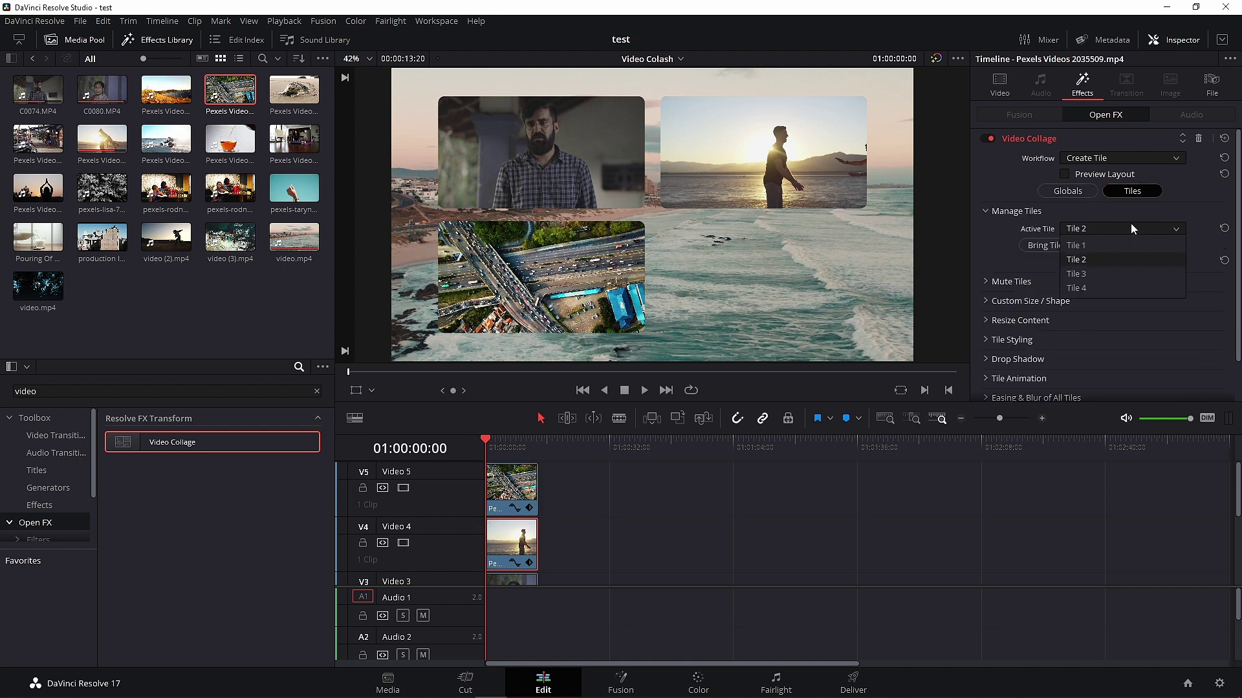
click(1077, 288)
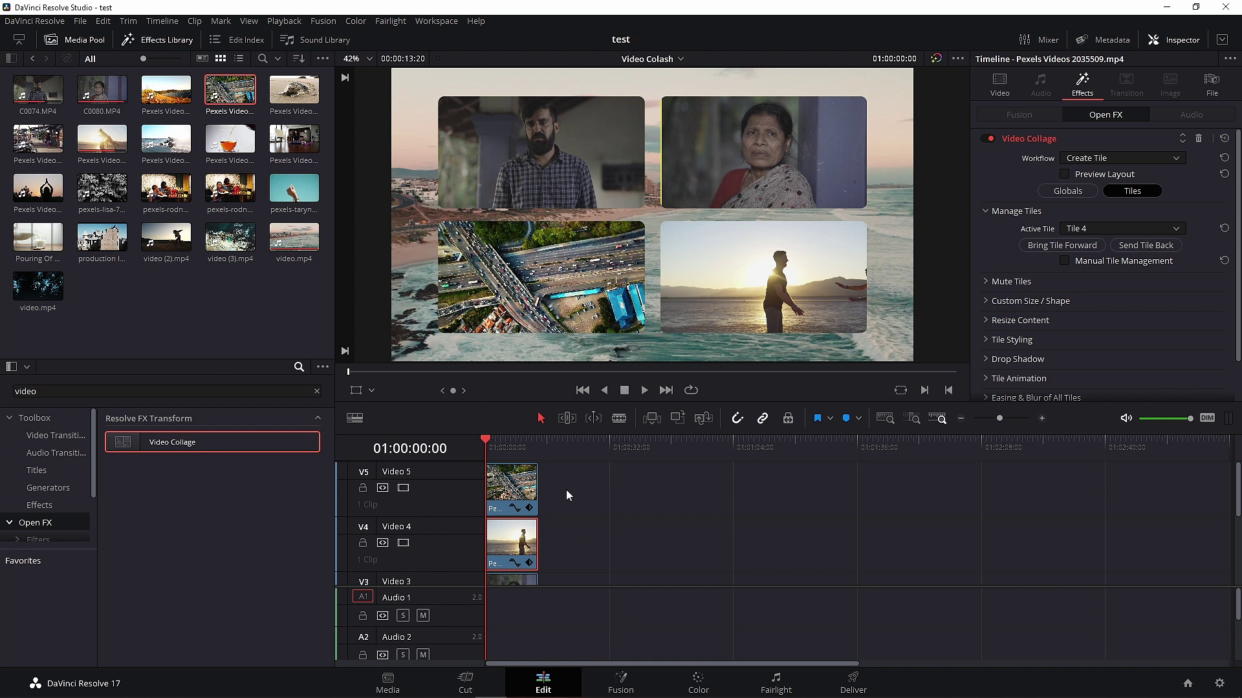
scroll(566, 491, down, 3)
click(527, 508)
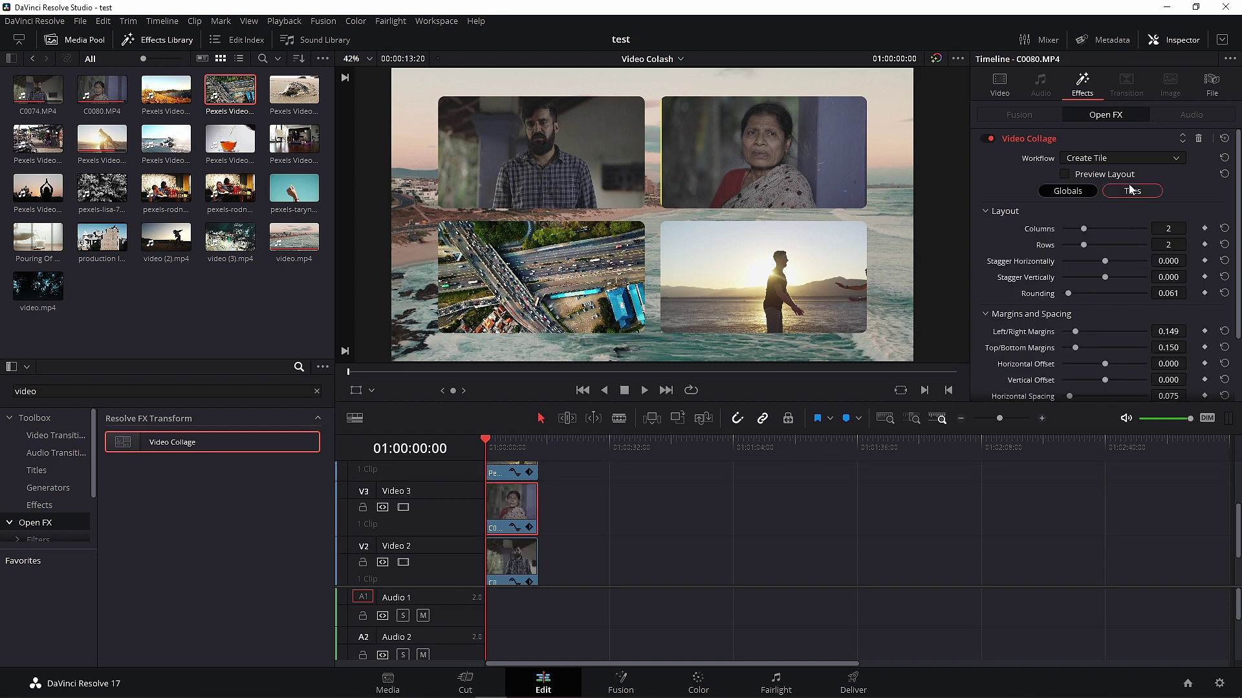
Set C0080's Zoom to 1.270 in the Video inspector and play the collage.
click(1019, 94)
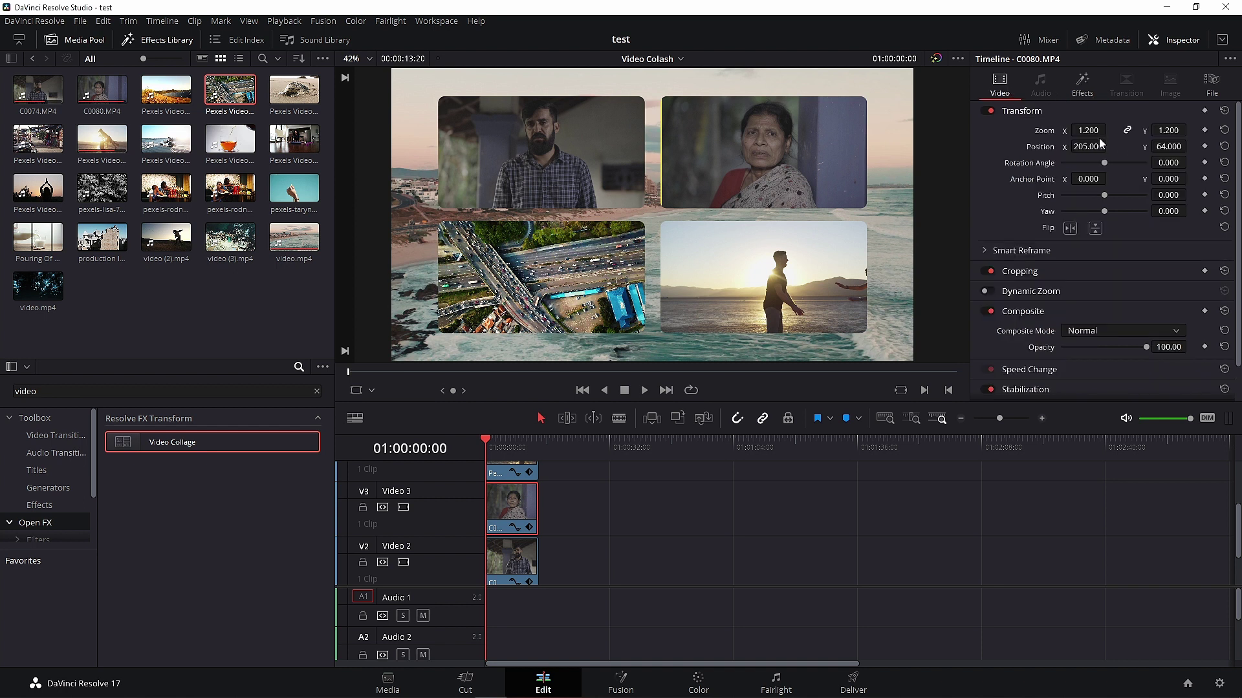
drag(1087, 130, 1090, 129)
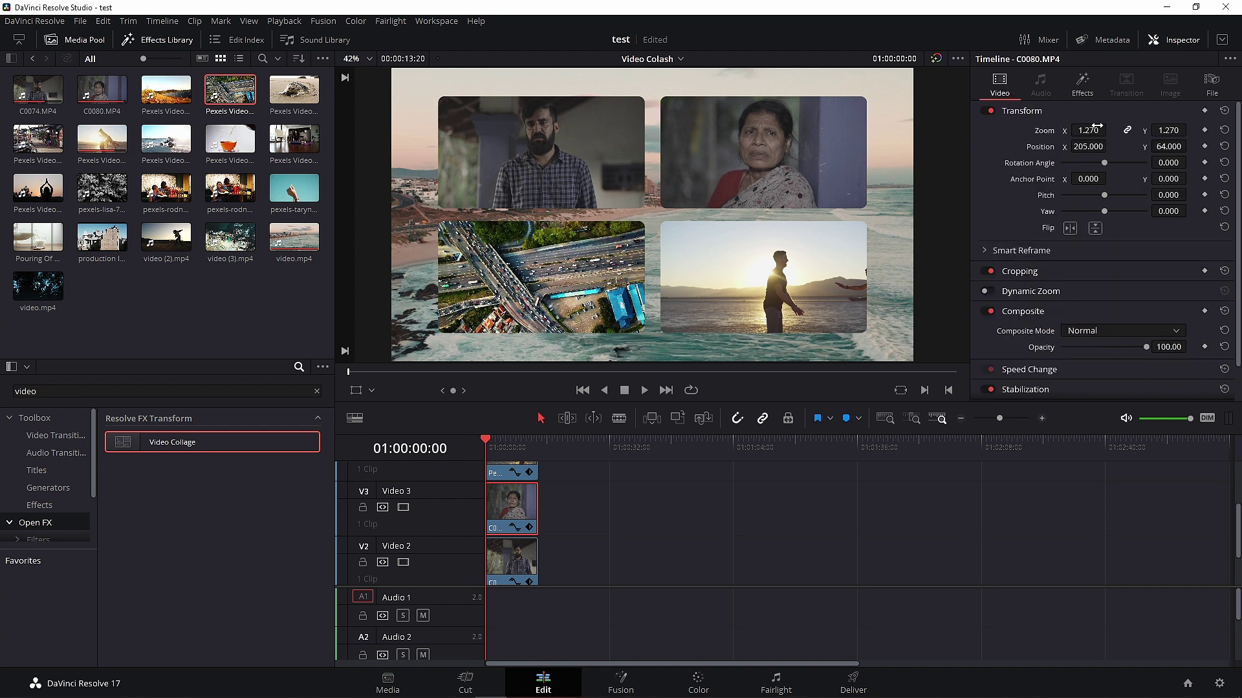
key(space)
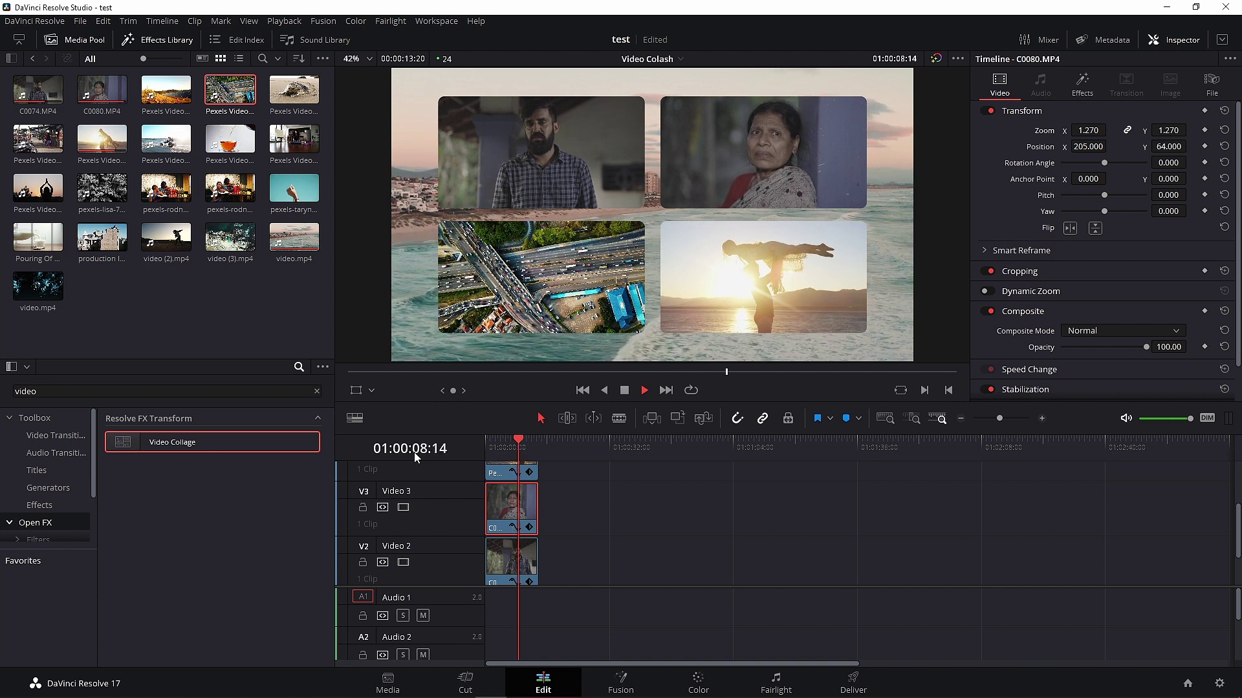
click(503, 441)
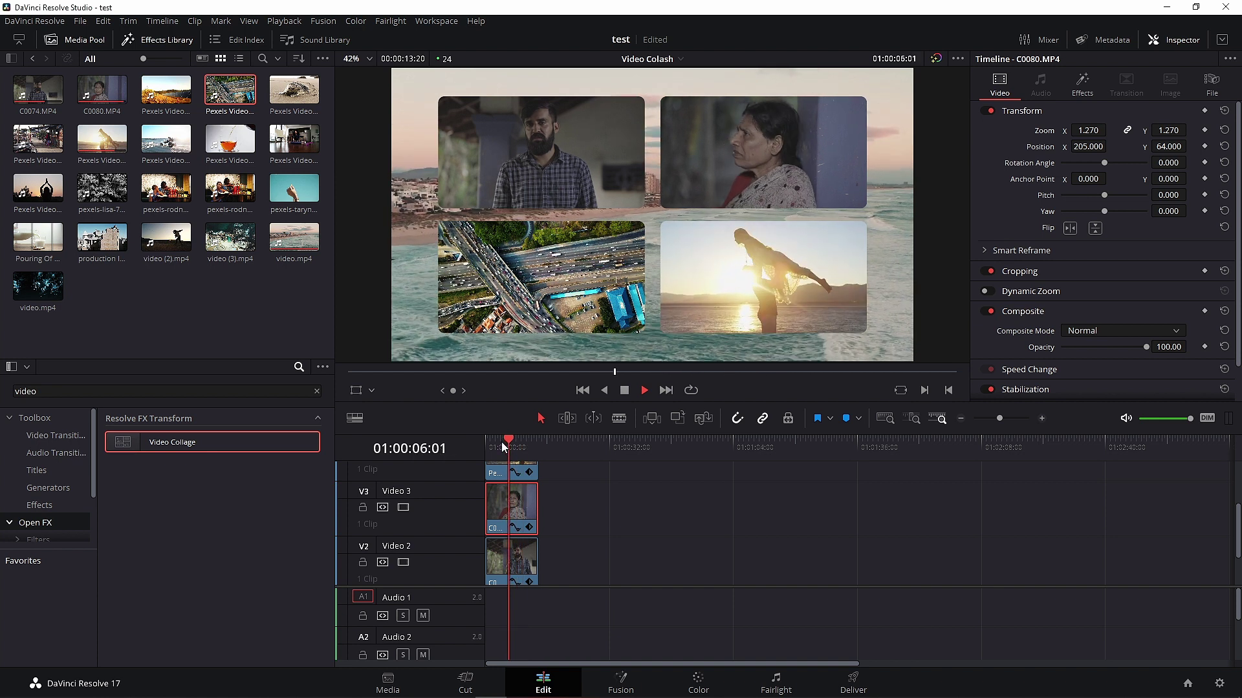